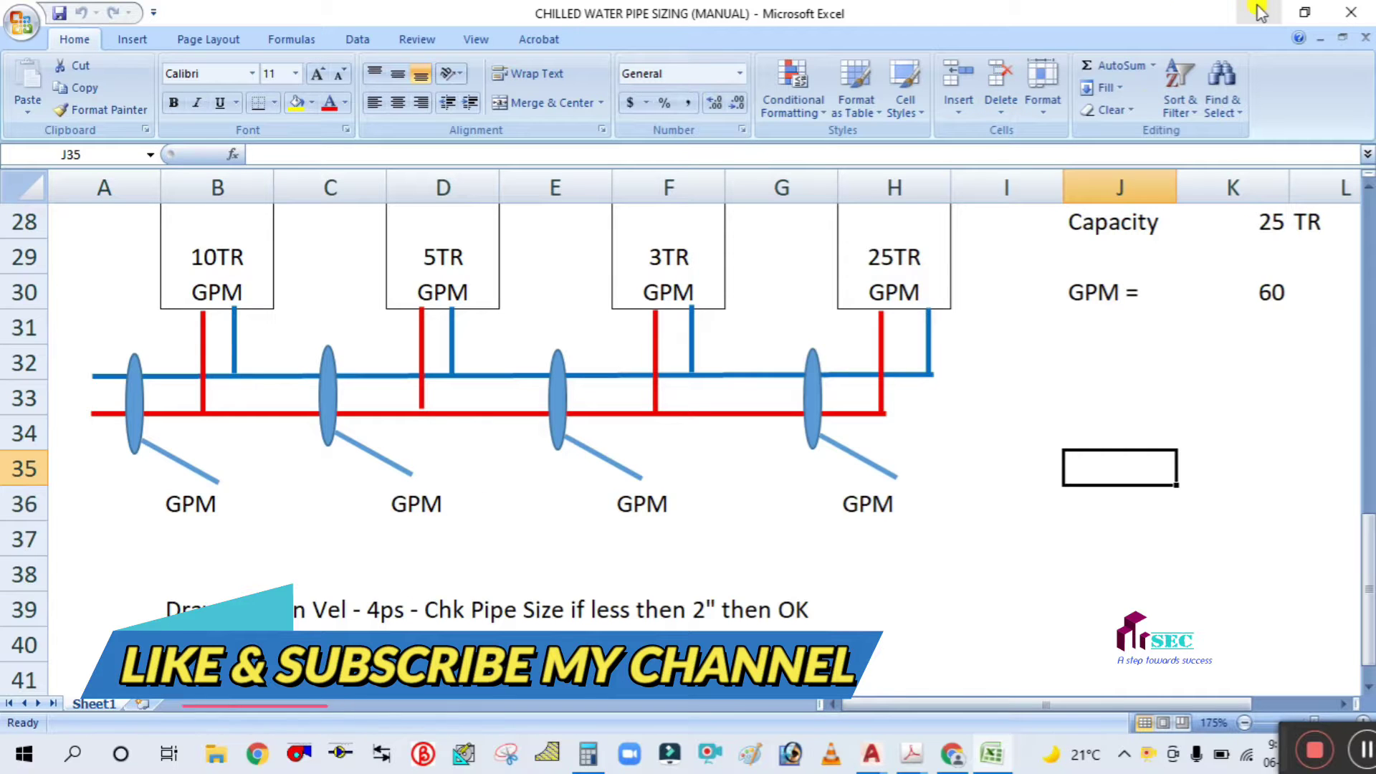
Step: Scroll through the sheet and review the dT = CWR - CWS note
scroll(640, 502, up, 2)
scroll(628, 452, up, 4)
scroll(627, 448, down, 3)
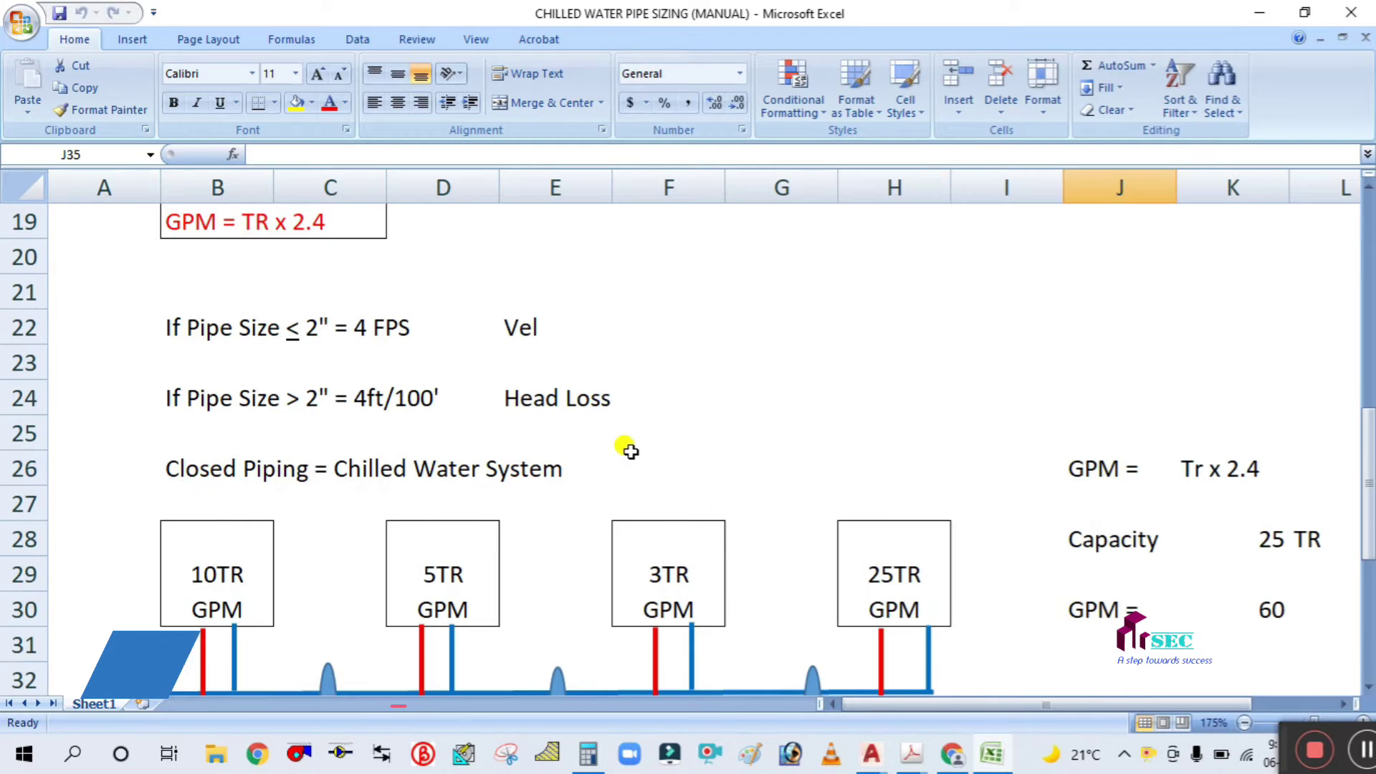
scroll(631, 452, down, 1)
scroll(630, 451, up, 3)
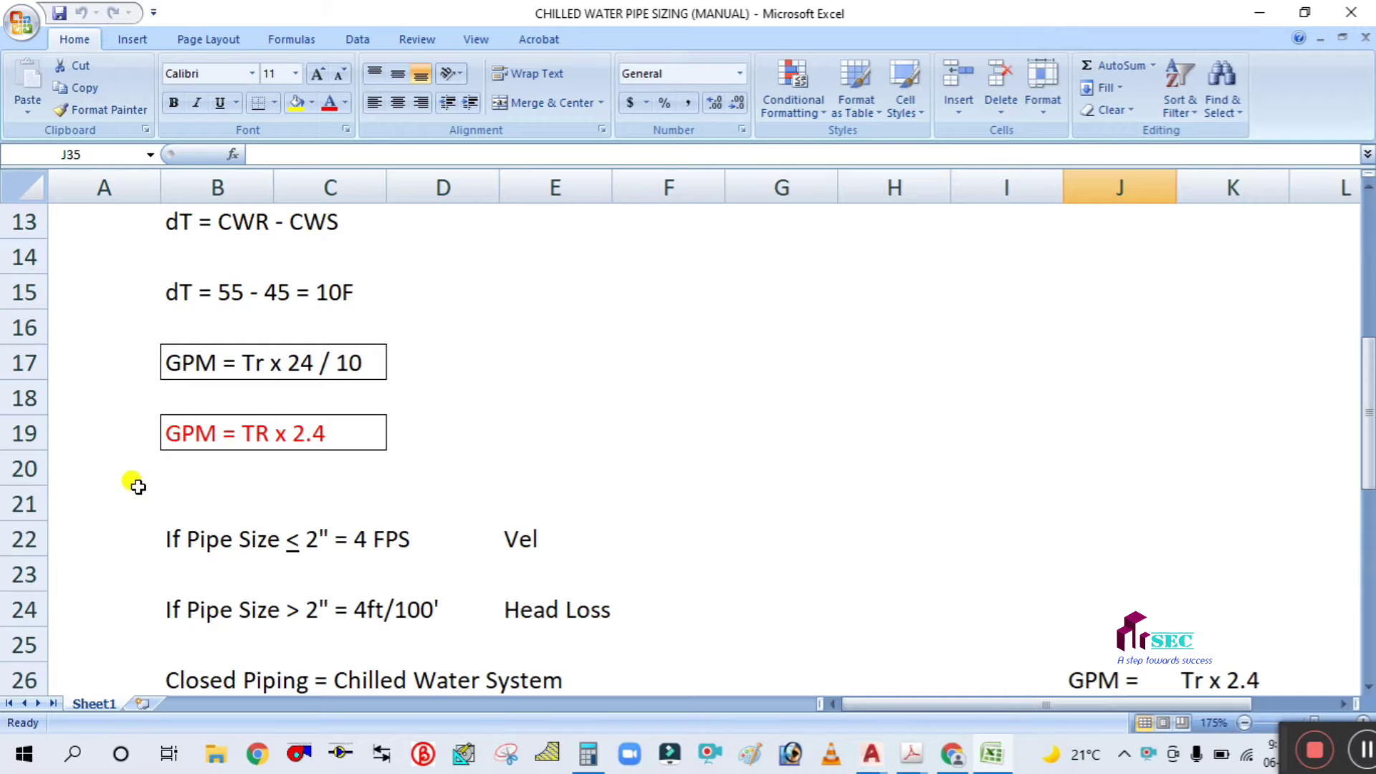
scroll(126, 398, up, 4)
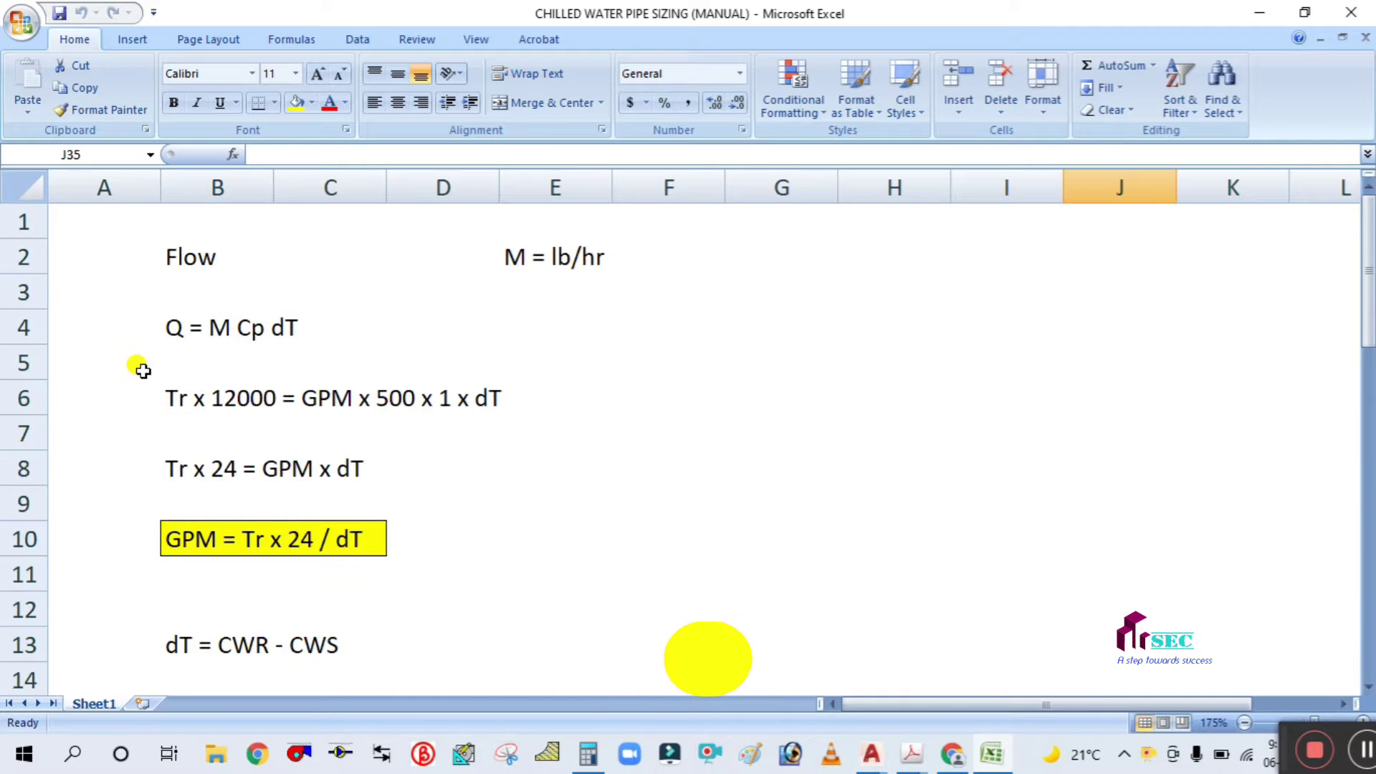
scroll(144, 430, down, 1)
scroll(172, 315, up, 1)
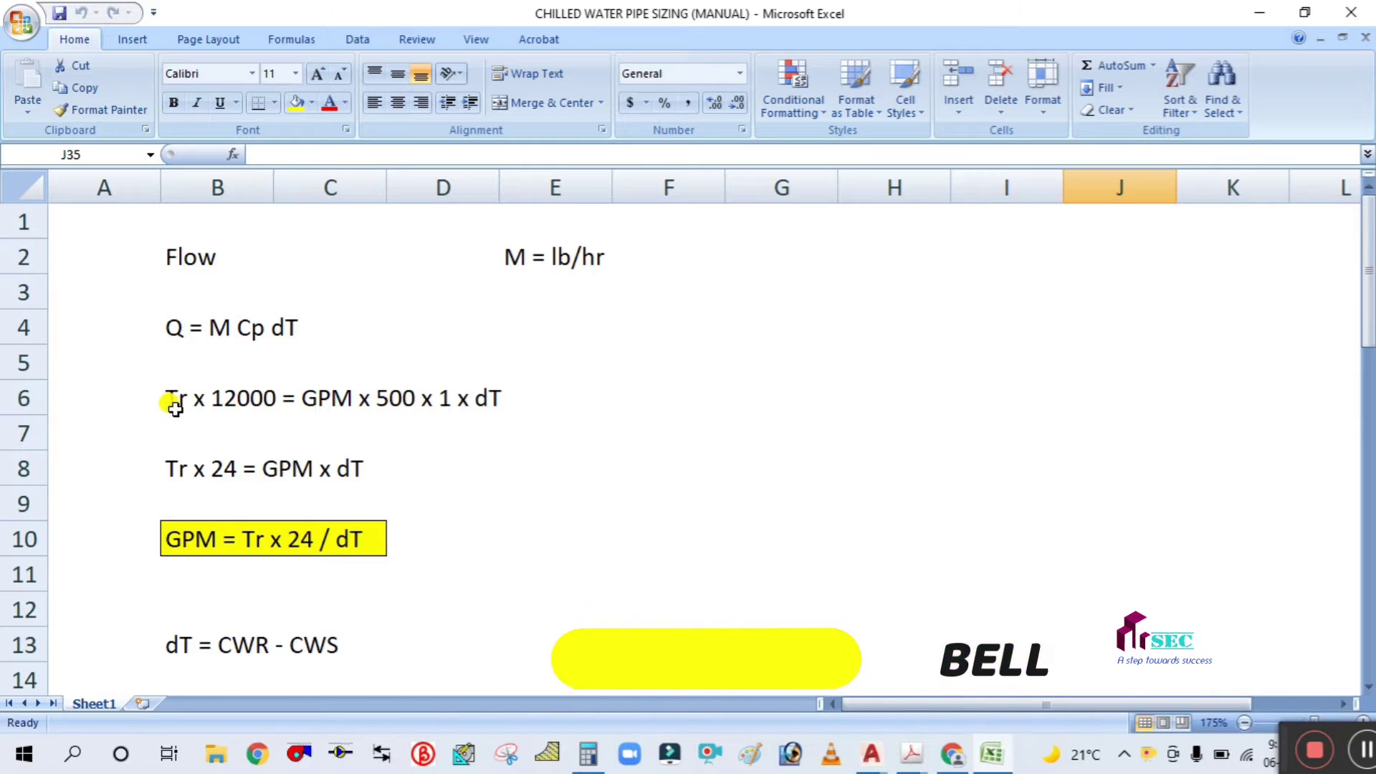
scroll(318, 436, down, 1)
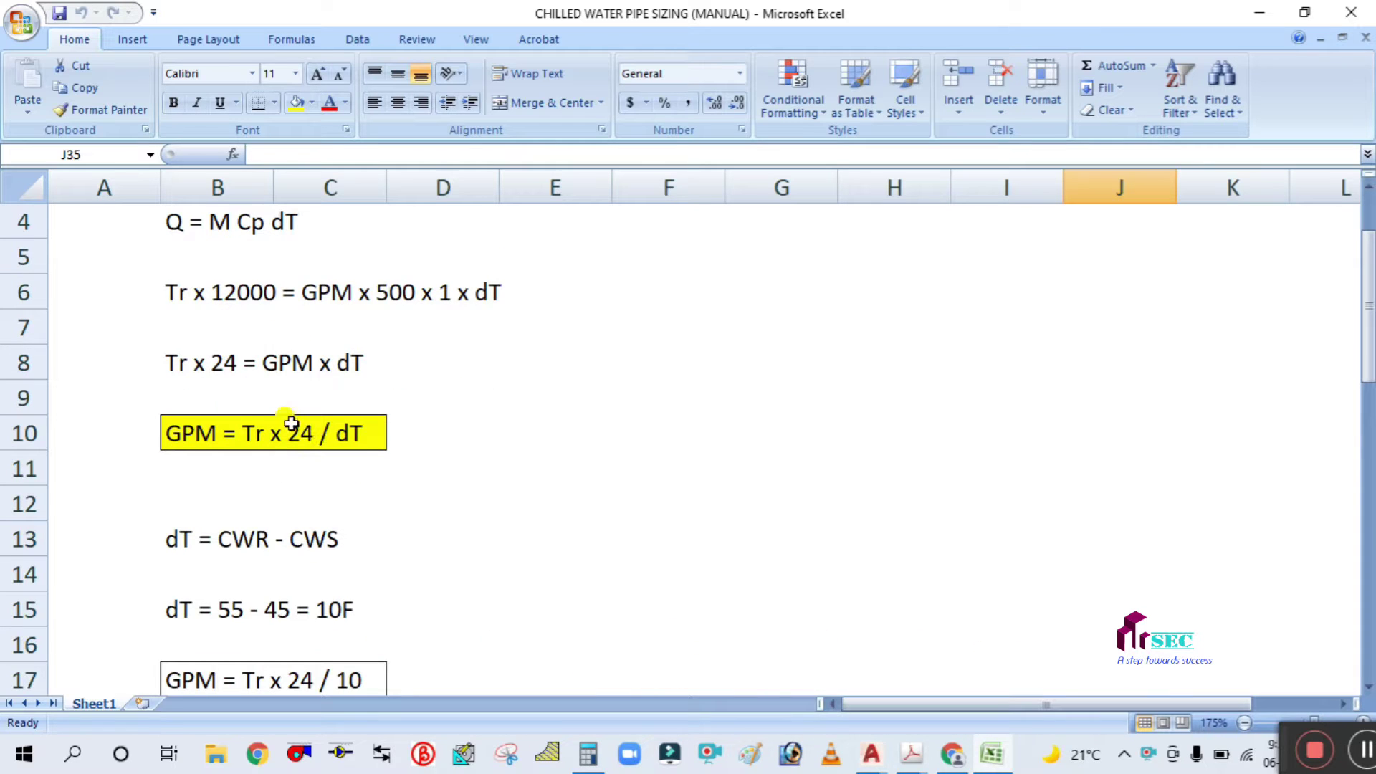
scroll(174, 453, down, 1)
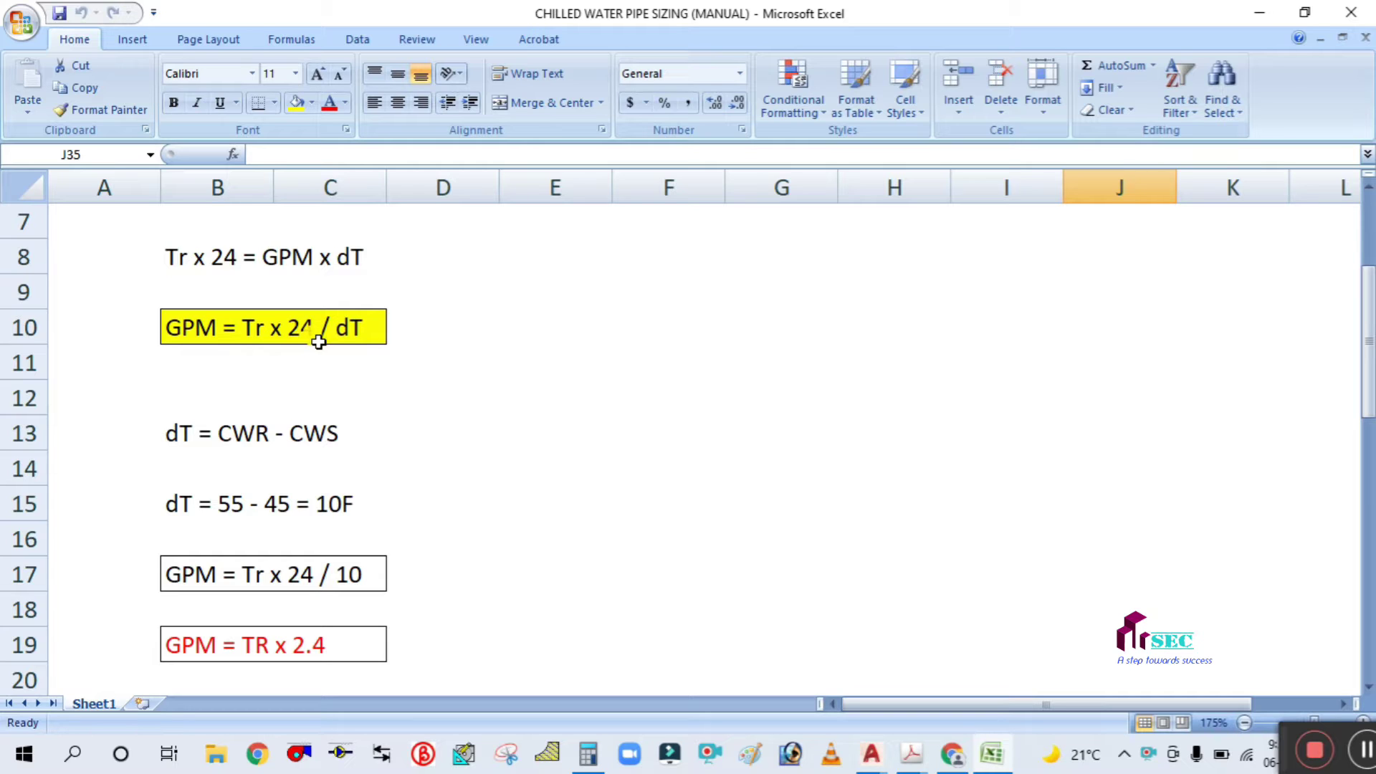
scroll(358, 336, down, 2)
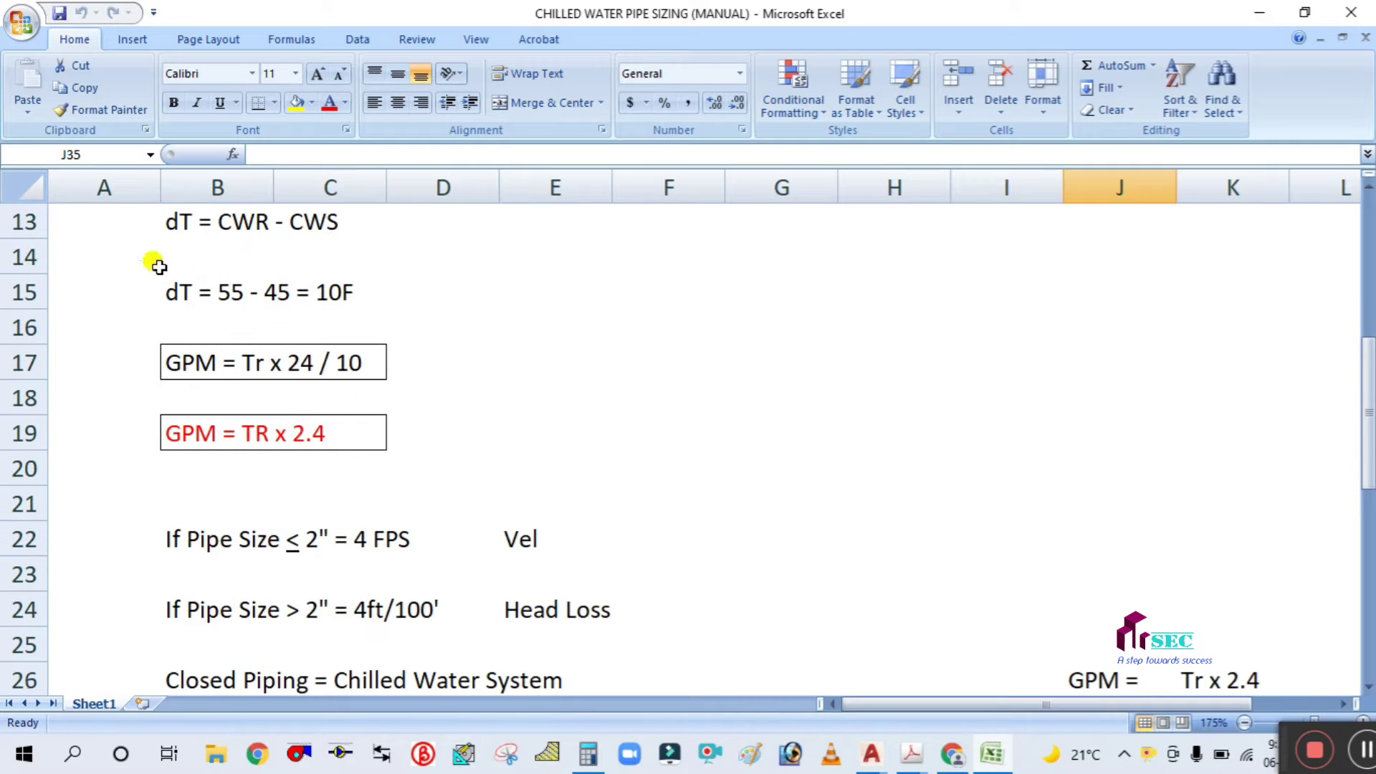
scroll(144, 255, up, 1)
click(223, 328)
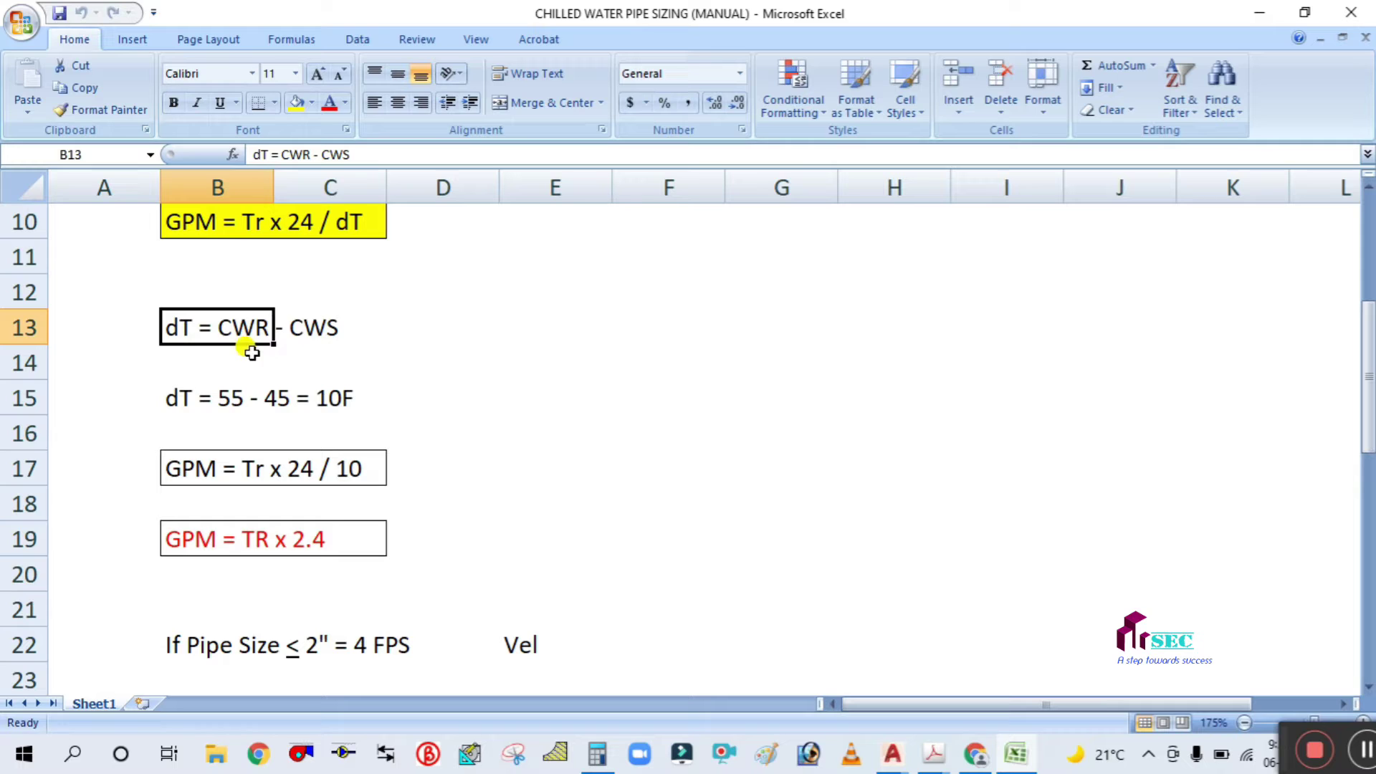
click(319, 328)
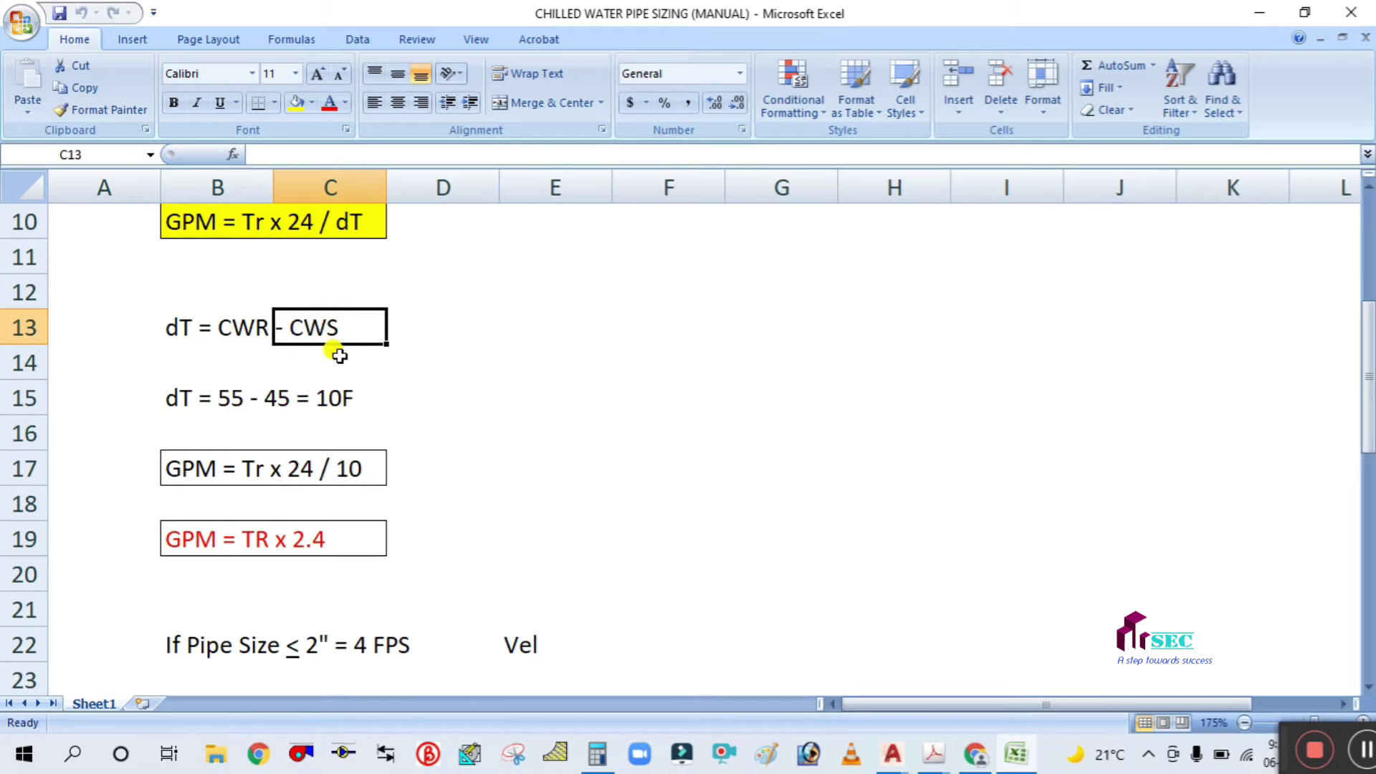
Step: Review the dT = 55 - 45 = 10F calculation line
click(172, 400)
click(405, 376)
click(224, 399)
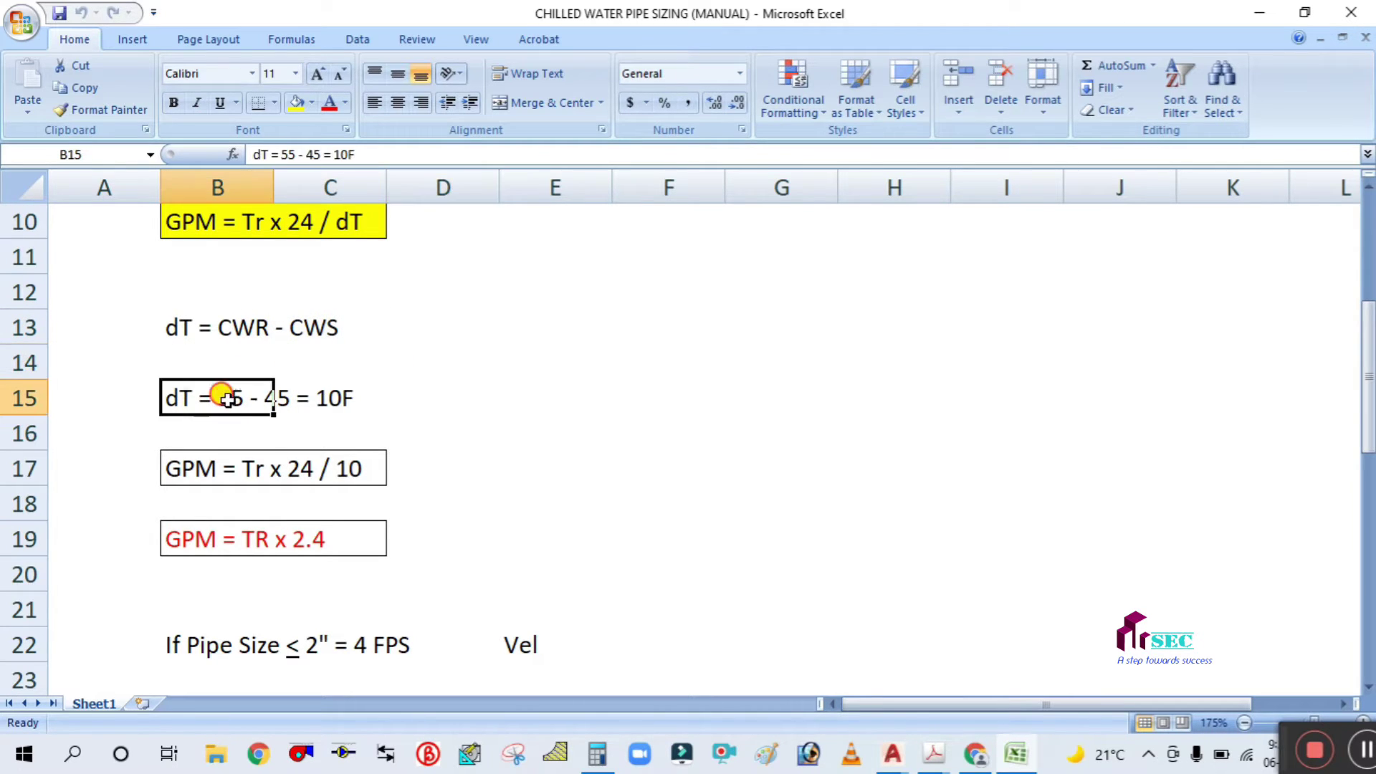
click(405, 391)
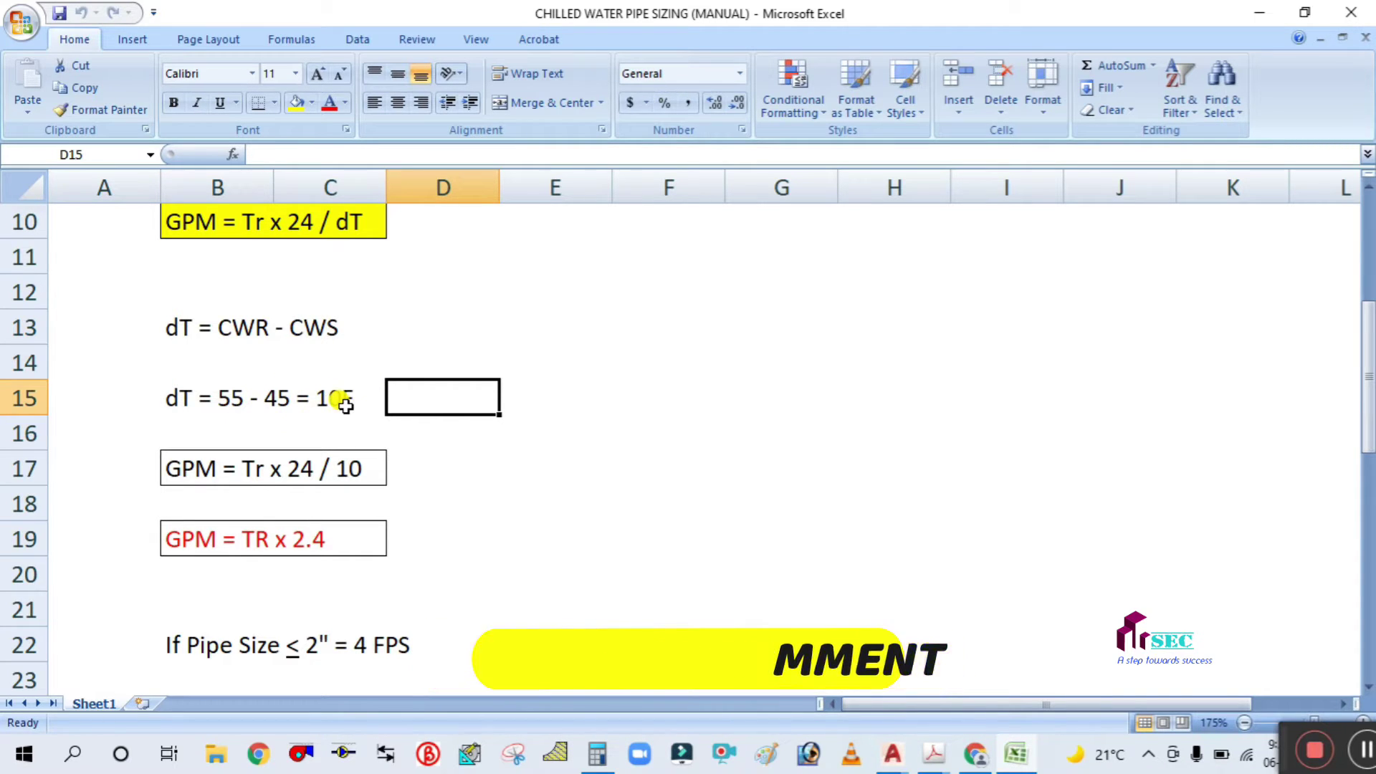
Step: Review the pipe-size rules, including the velocity rule, and the chilled water note
scroll(325, 420, down, 1)
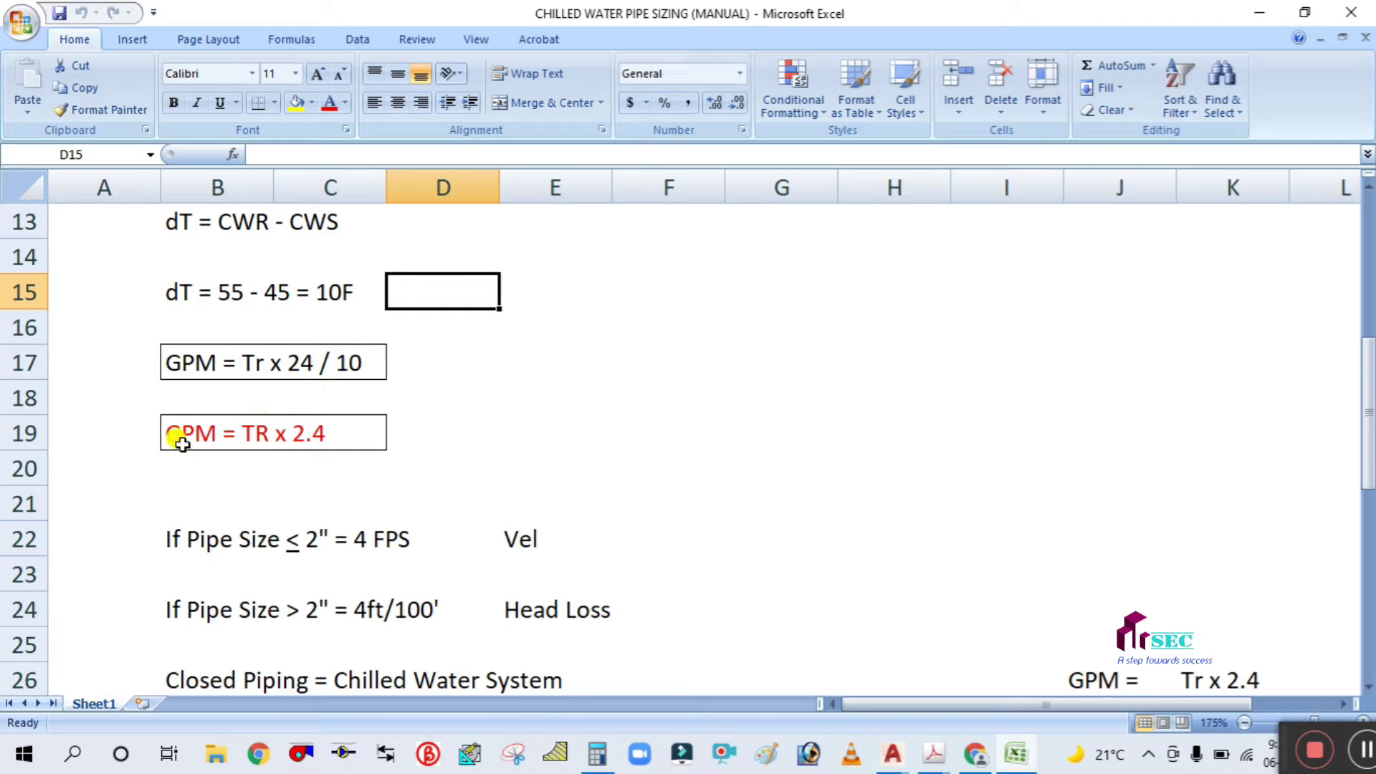
scroll(260, 431, down, 1)
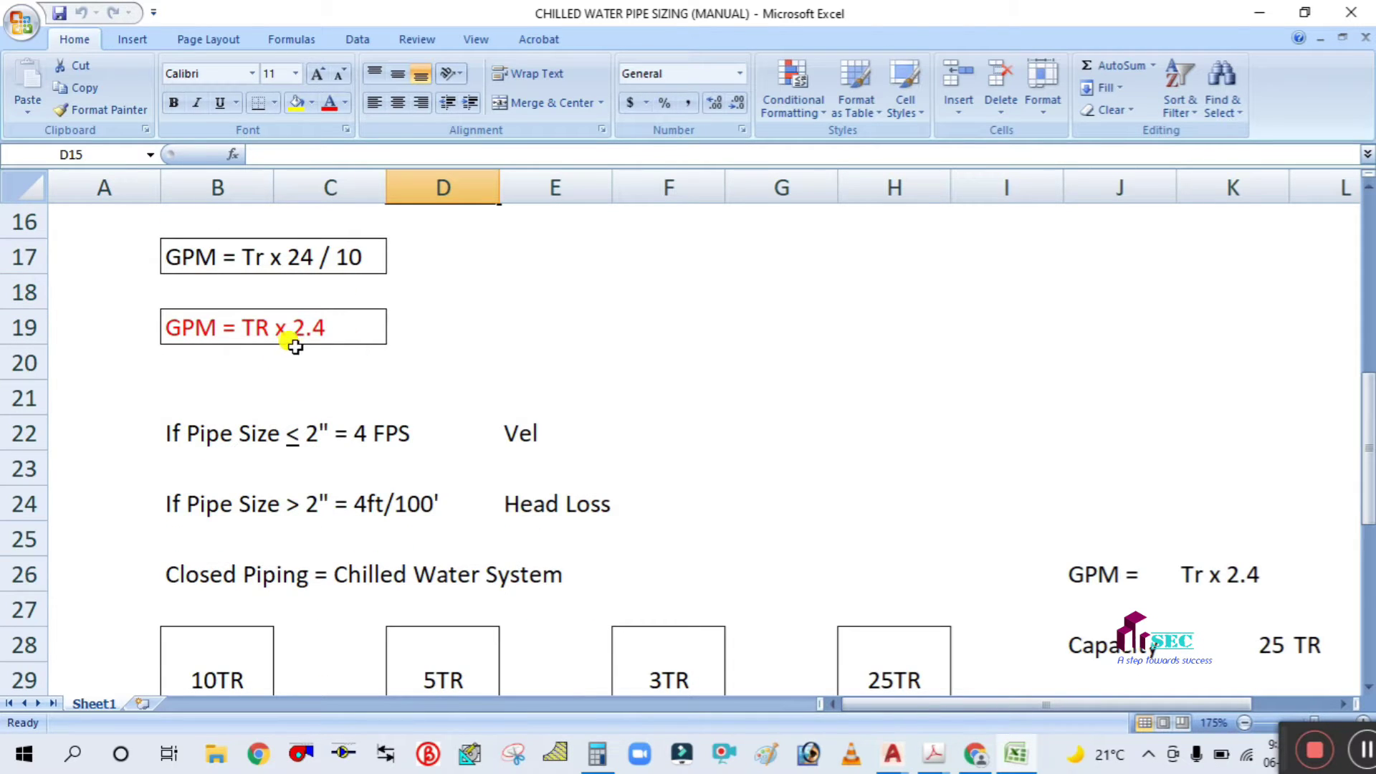
scroll(318, 334, down, 2)
scroll(317, 334, up, 2)
scroll(344, 342, down, 1)
click(521, 292)
click(136, 362)
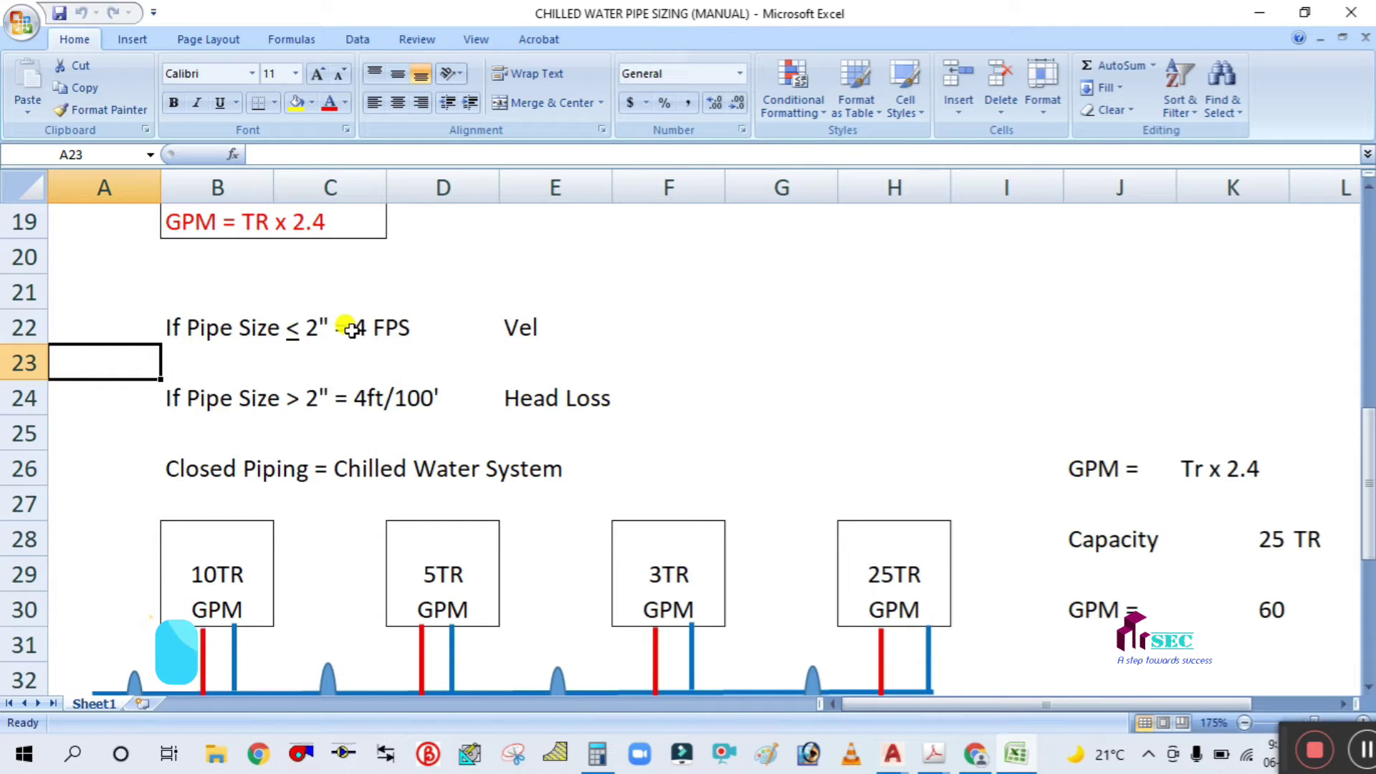
click(600, 324)
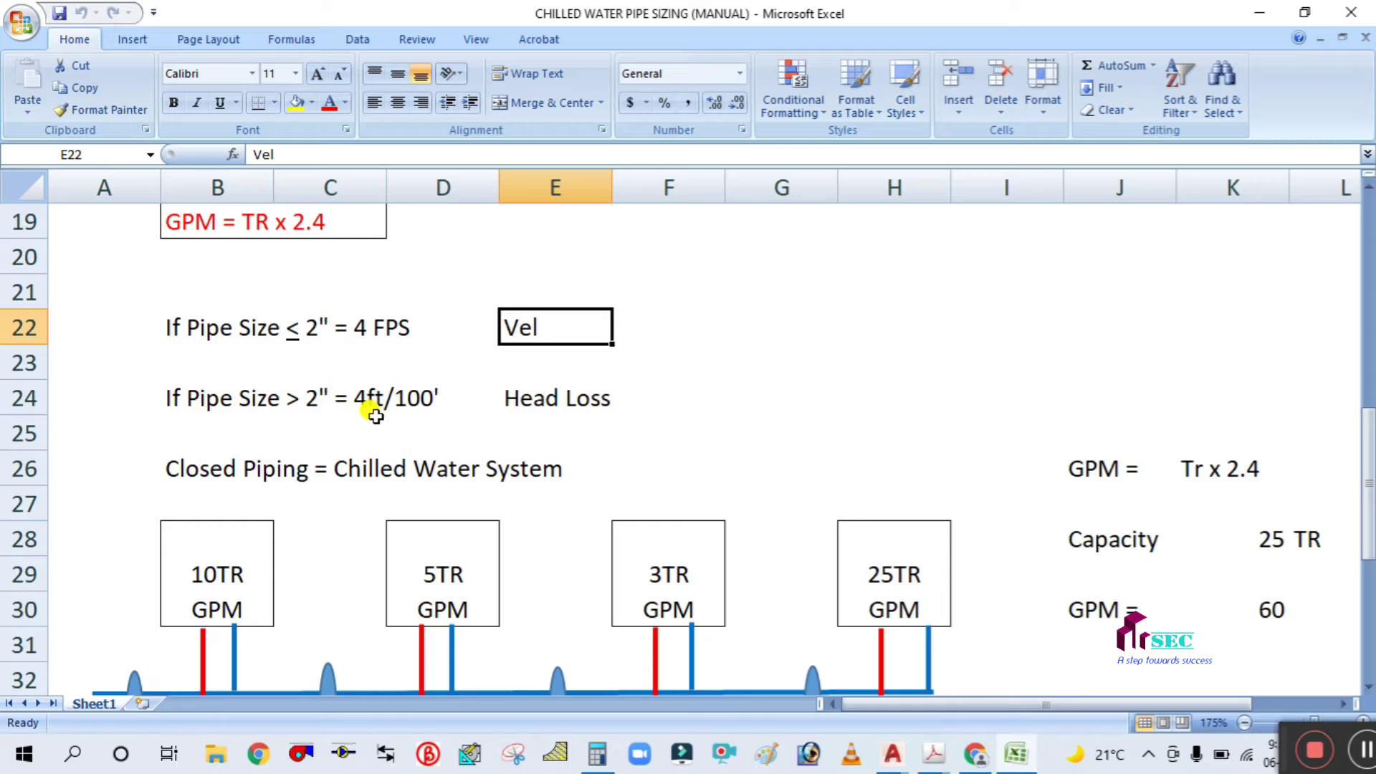
scroll(308, 430, down, 1)
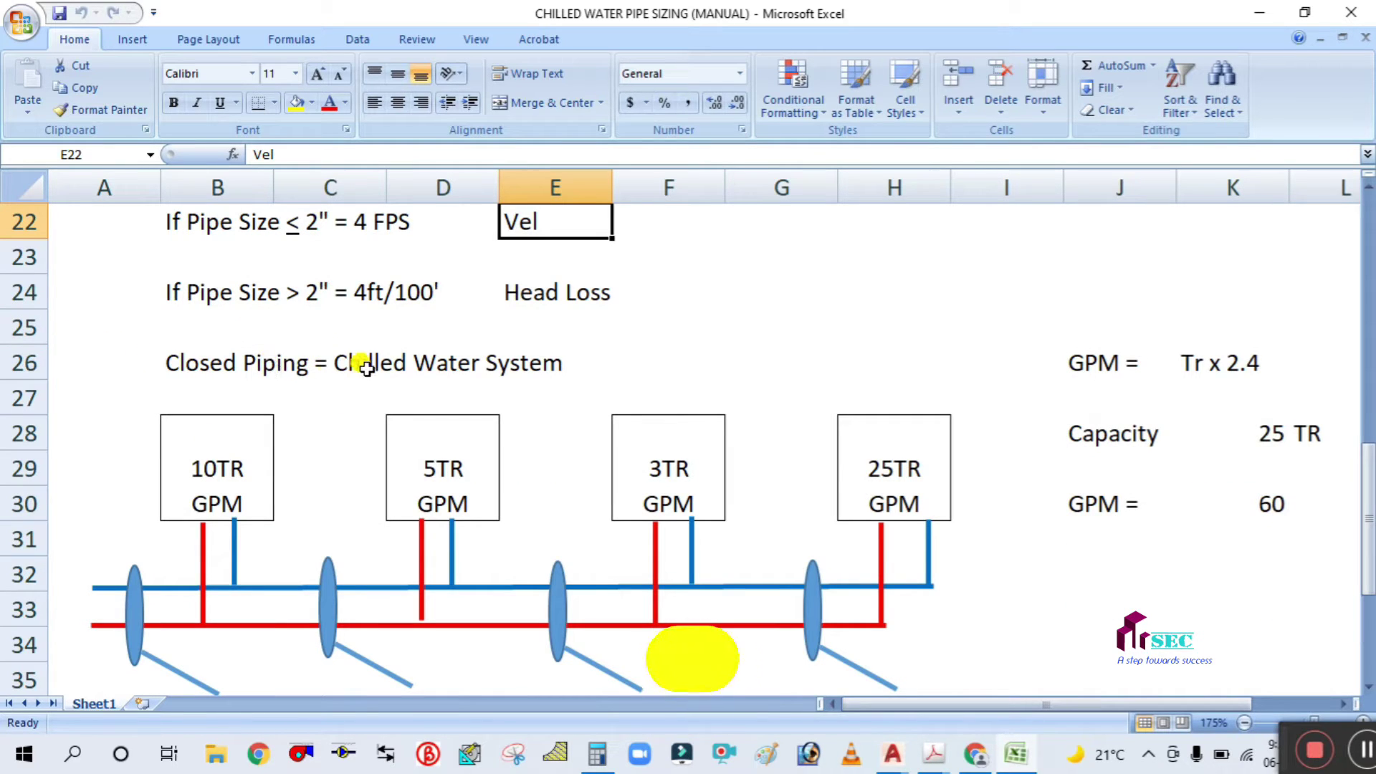
click(633, 354)
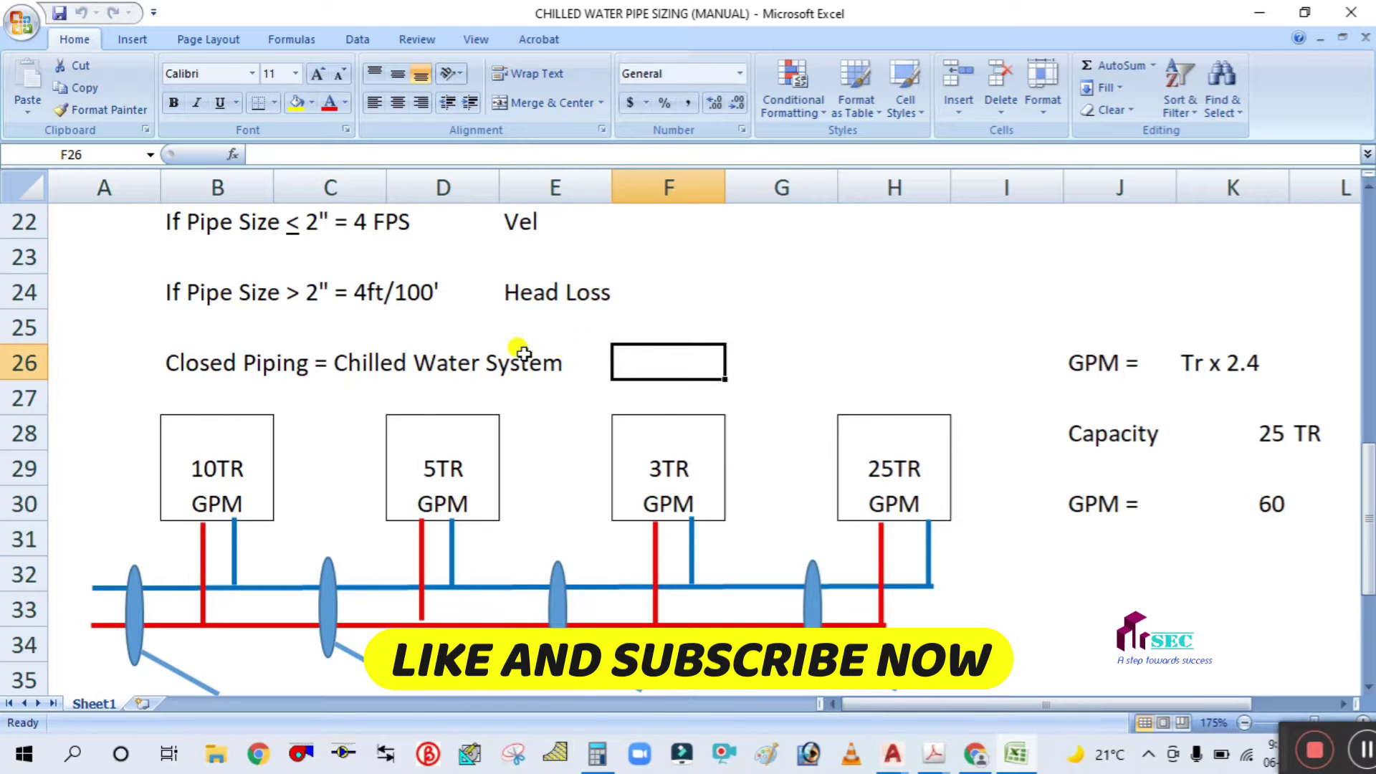
scroll(256, 401, down, 1)
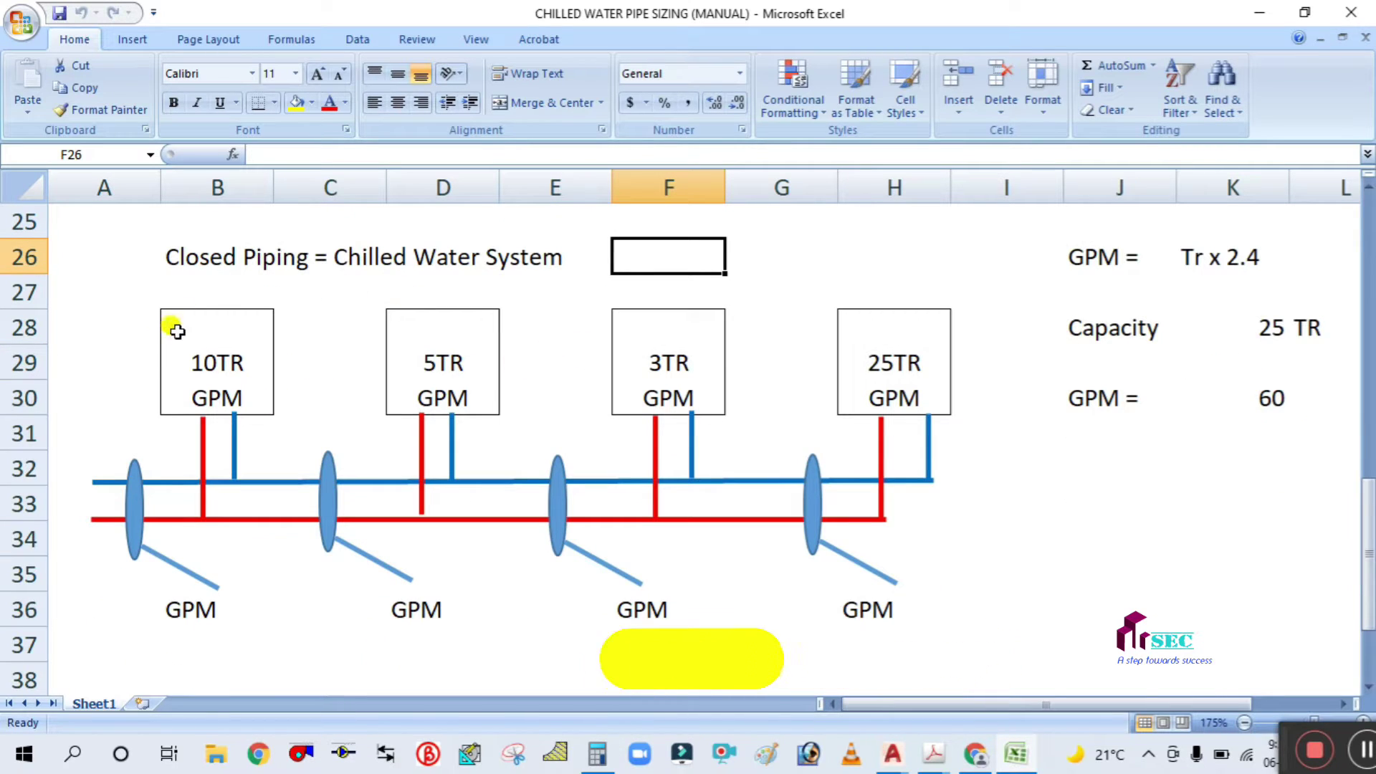
Step: Check the 10TR, 5TR, 3TR and 25TR unit capacities, then minimize the workbook
click(191, 368)
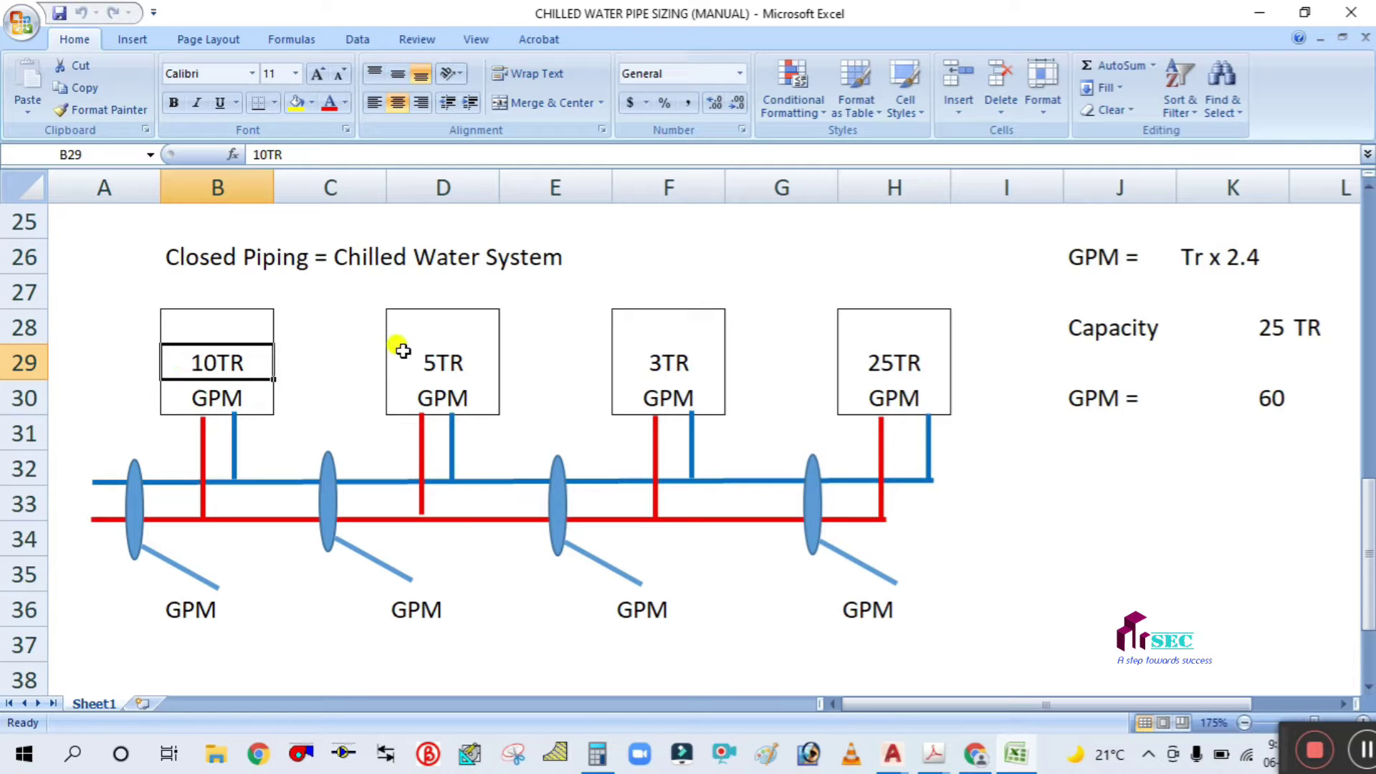
click(429, 364)
click(672, 360)
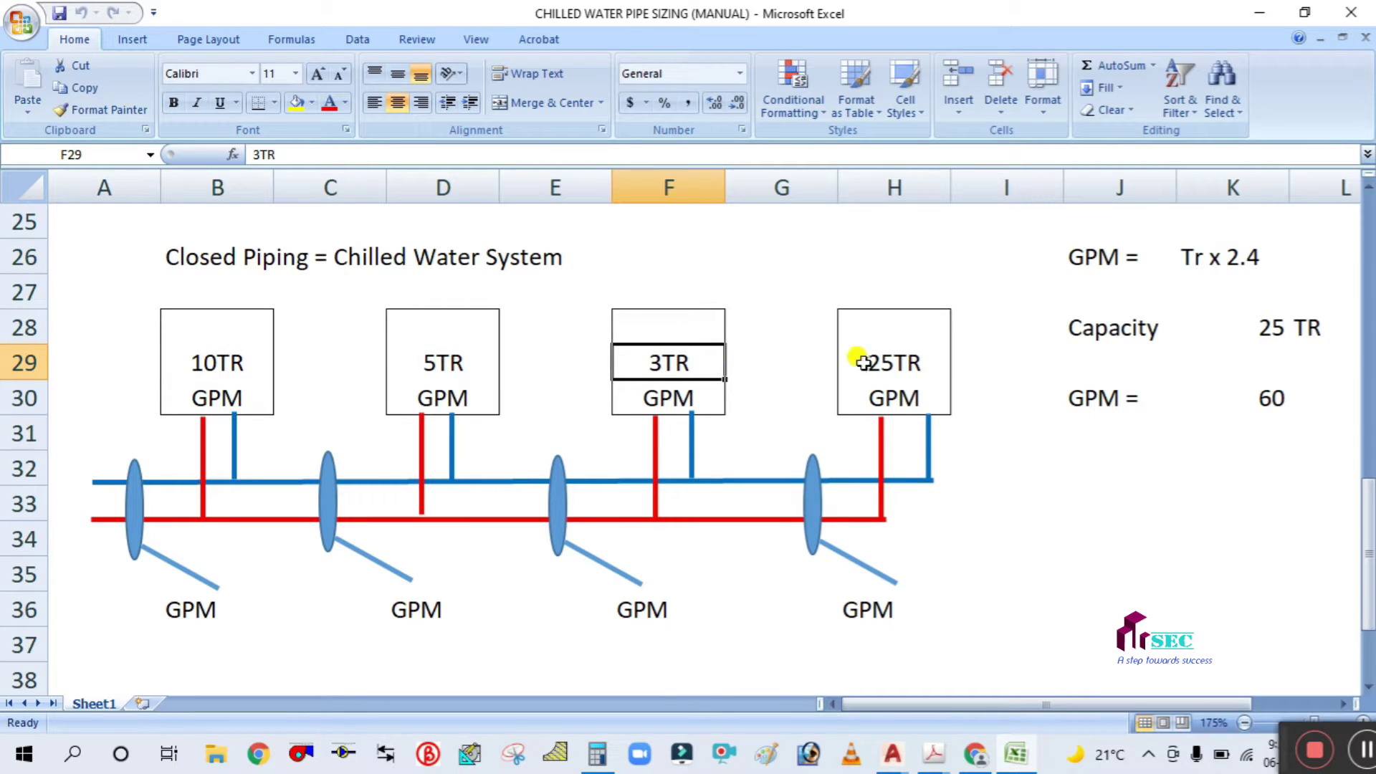
click(883, 361)
click(961, 550)
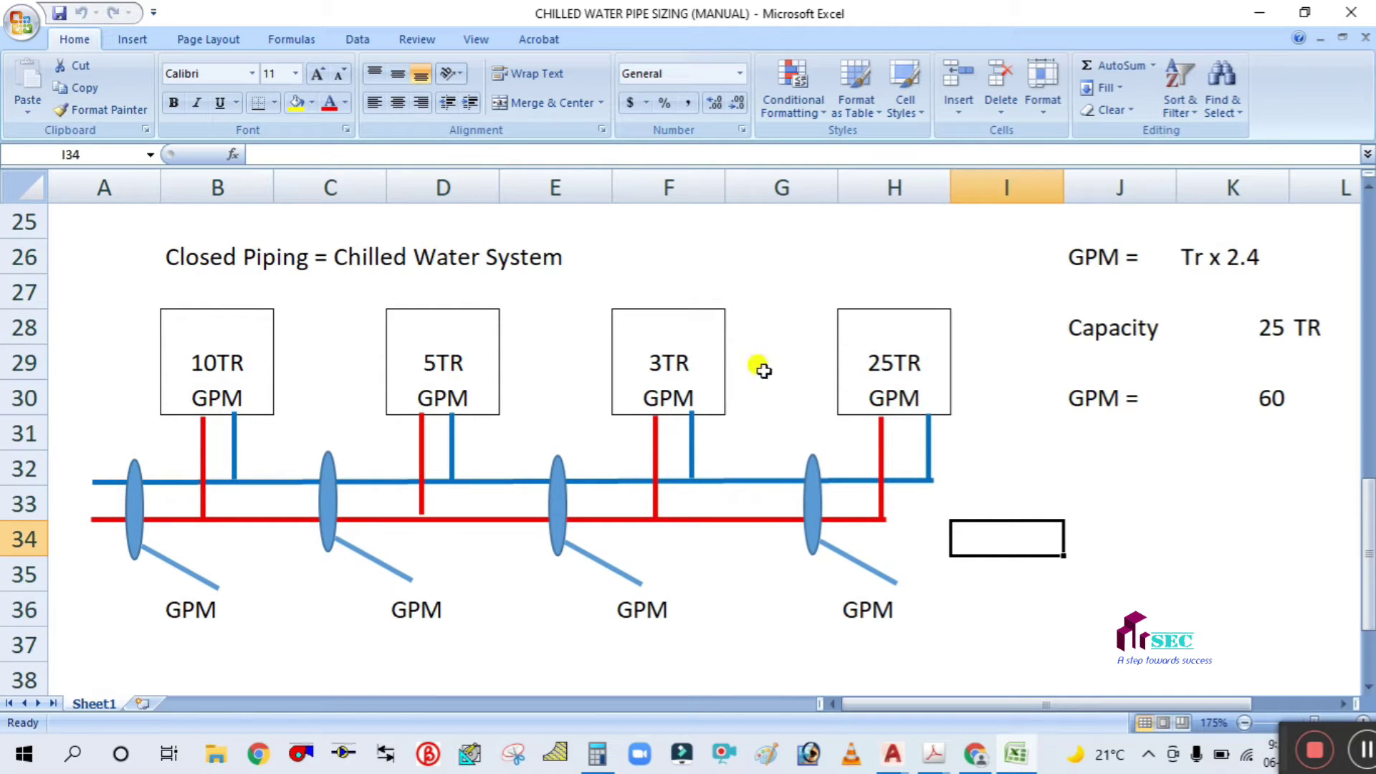
click(1259, 12)
Step: Open PIPE SIZING CHART.pdf and pan the magnified Chart 3 to its bottom axis labels
double_click(83, 656)
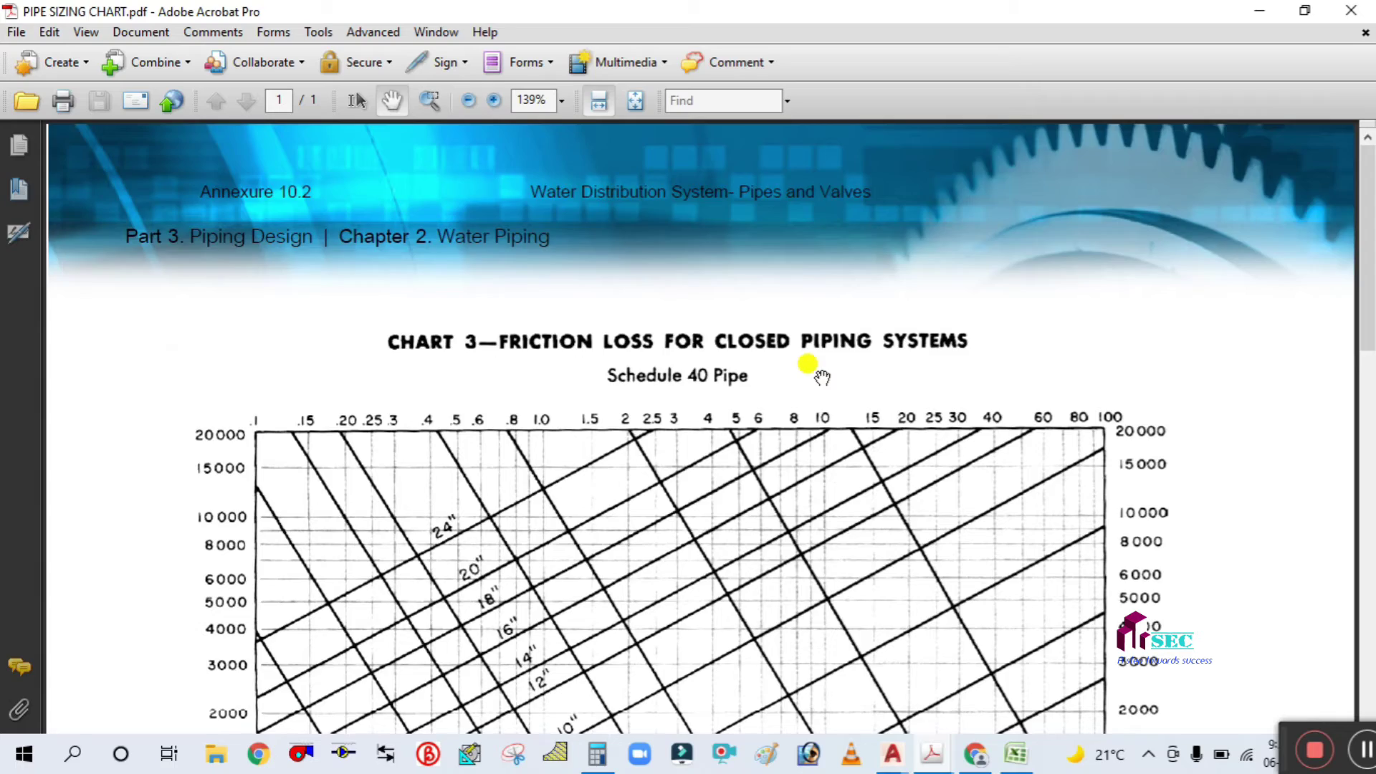
scroll(820, 375, down, 15)
scroll(817, 375, down, 2)
ctrl+scroll(1040, 582, up, 3)
drag(996, 540, 824, 430)
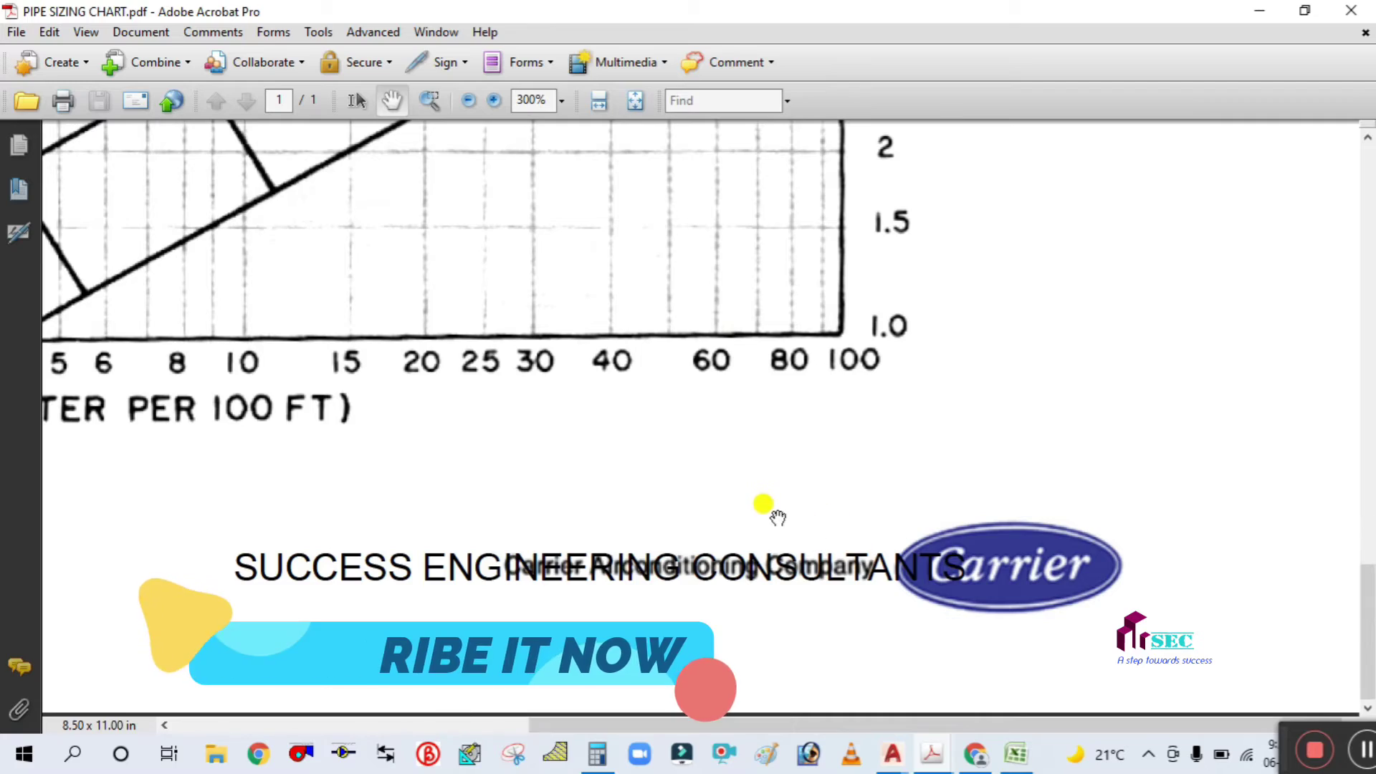
ctrl+scroll(778, 516, down, 3)
scroll(563, 391, up, 10)
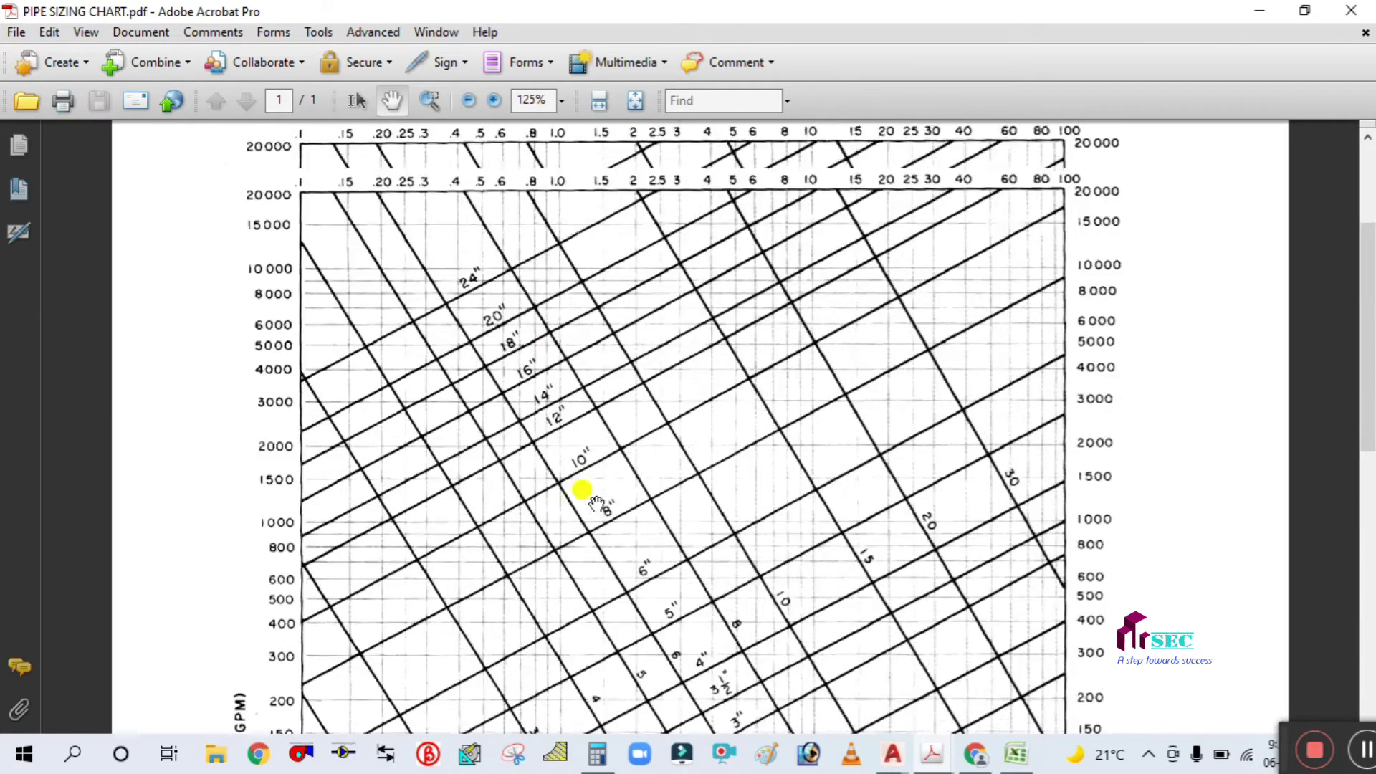
scroll(595, 502, up, 3)
ctrl+scroll(490, 245, up, 1)
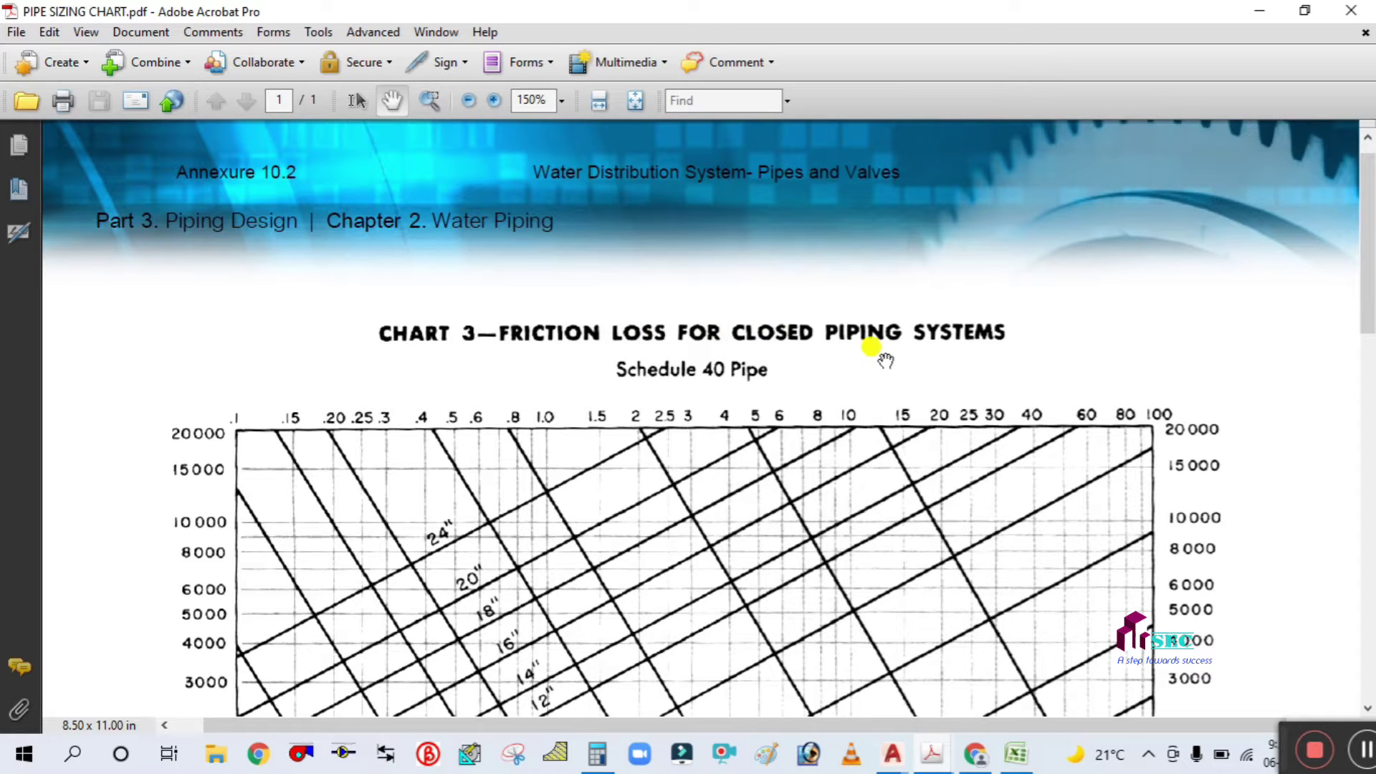
Step: Zoom Chart 3 out to 125%, scan the smaller pipe sizes, then return to Excel
drag(607, 494, 624, 331)
key(ctrl+minus)
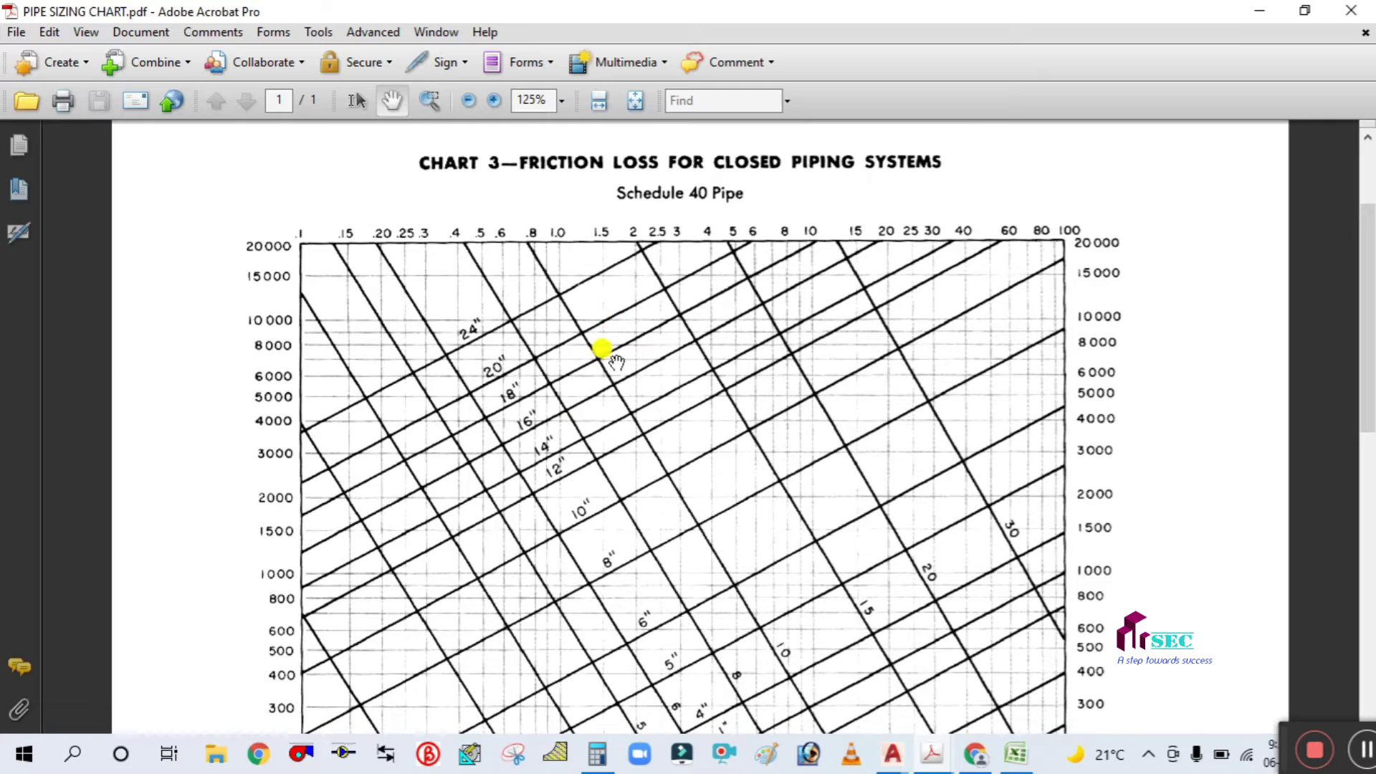
drag(578, 531, 561, 371)
scroll(560, 371, down, 12)
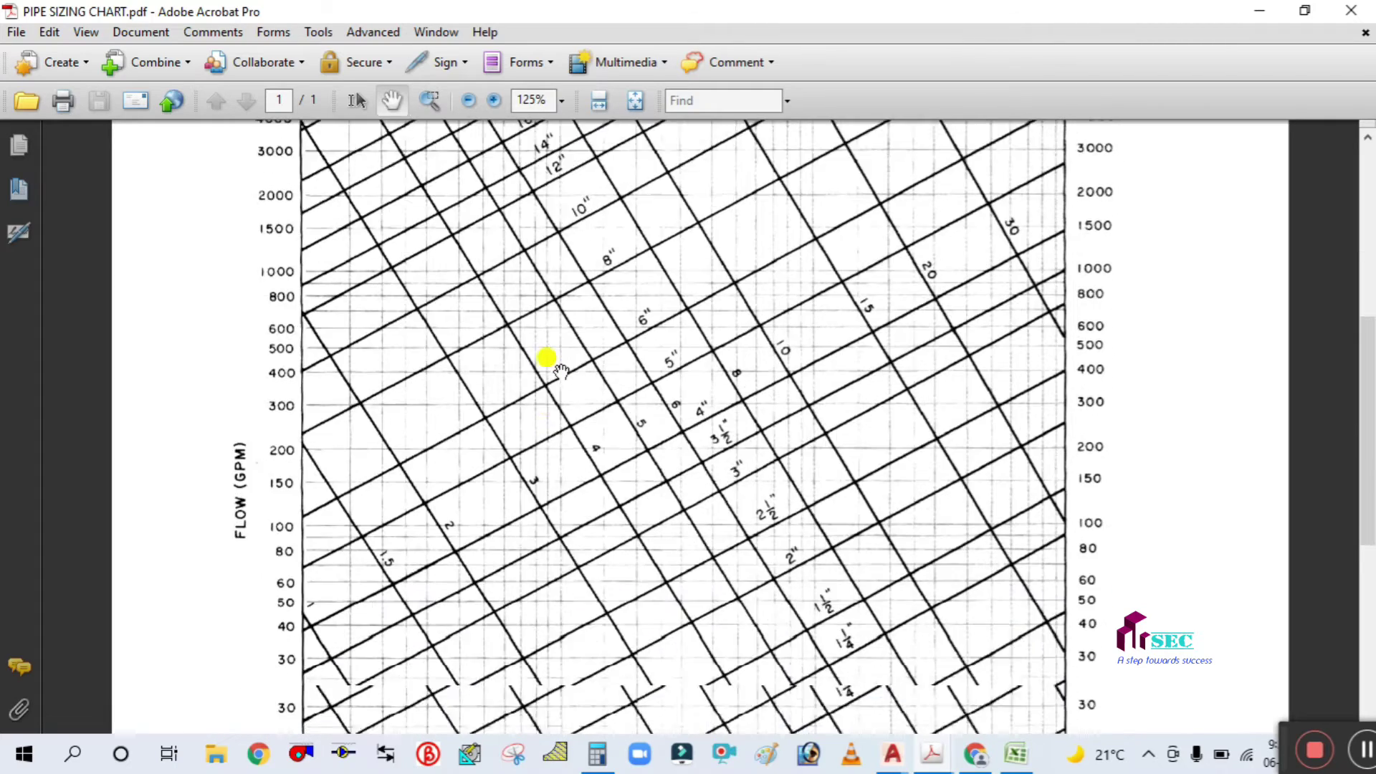
scroll(561, 371, down, 2)
scroll(561, 372, up, 3)
scroll(760, 474, up, 3)
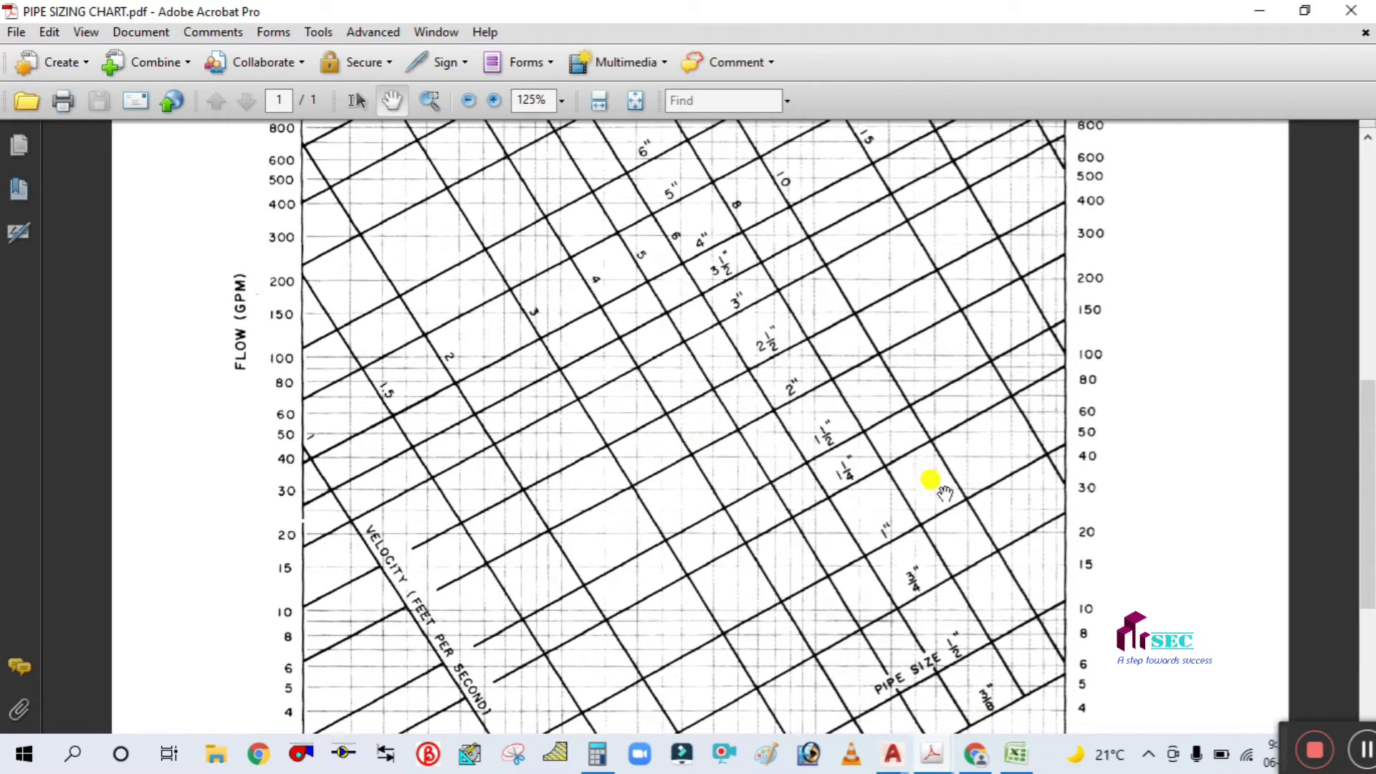
scroll(930, 479, up, 10)
click(1018, 765)
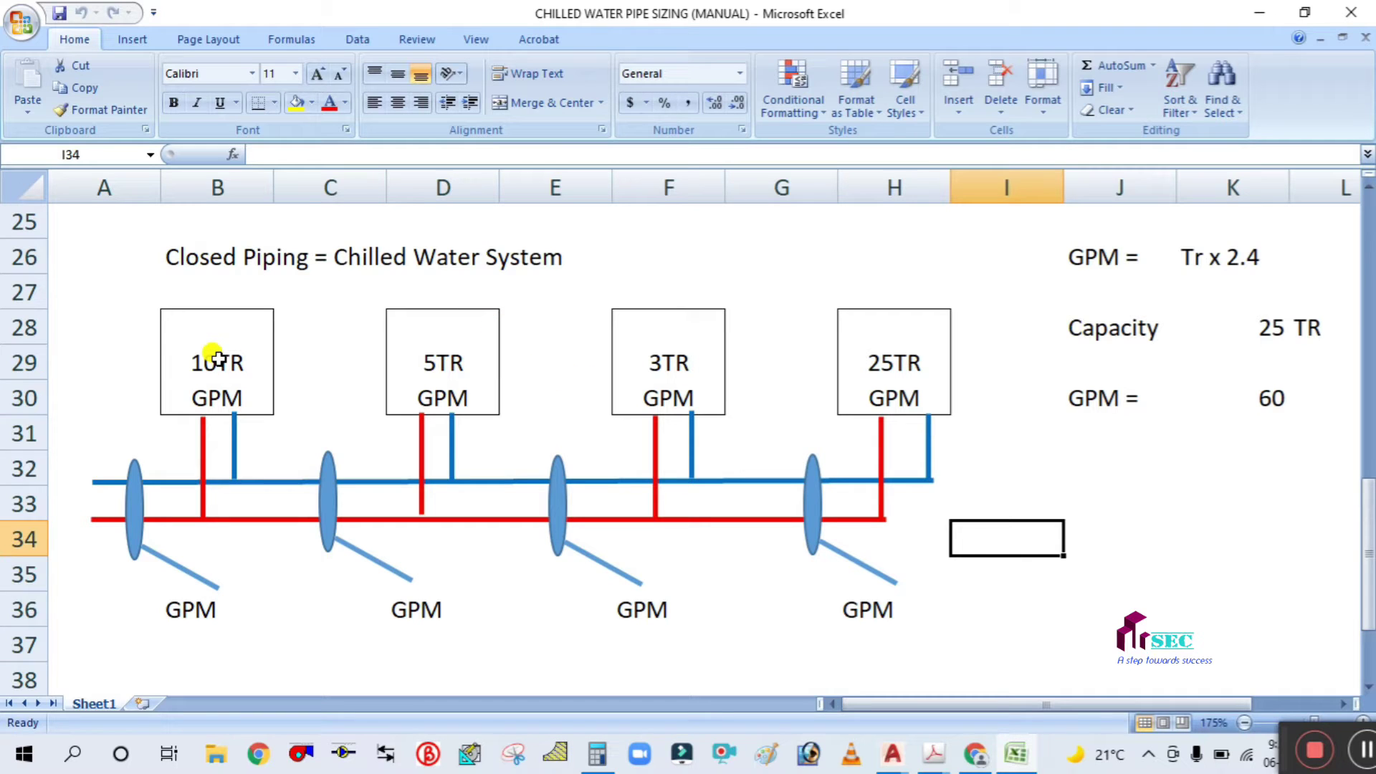
Step: Review the GPM = TR x 2.4 rule and the K30 formula giving 60 for 25 TR
click(217, 359)
click(205, 397)
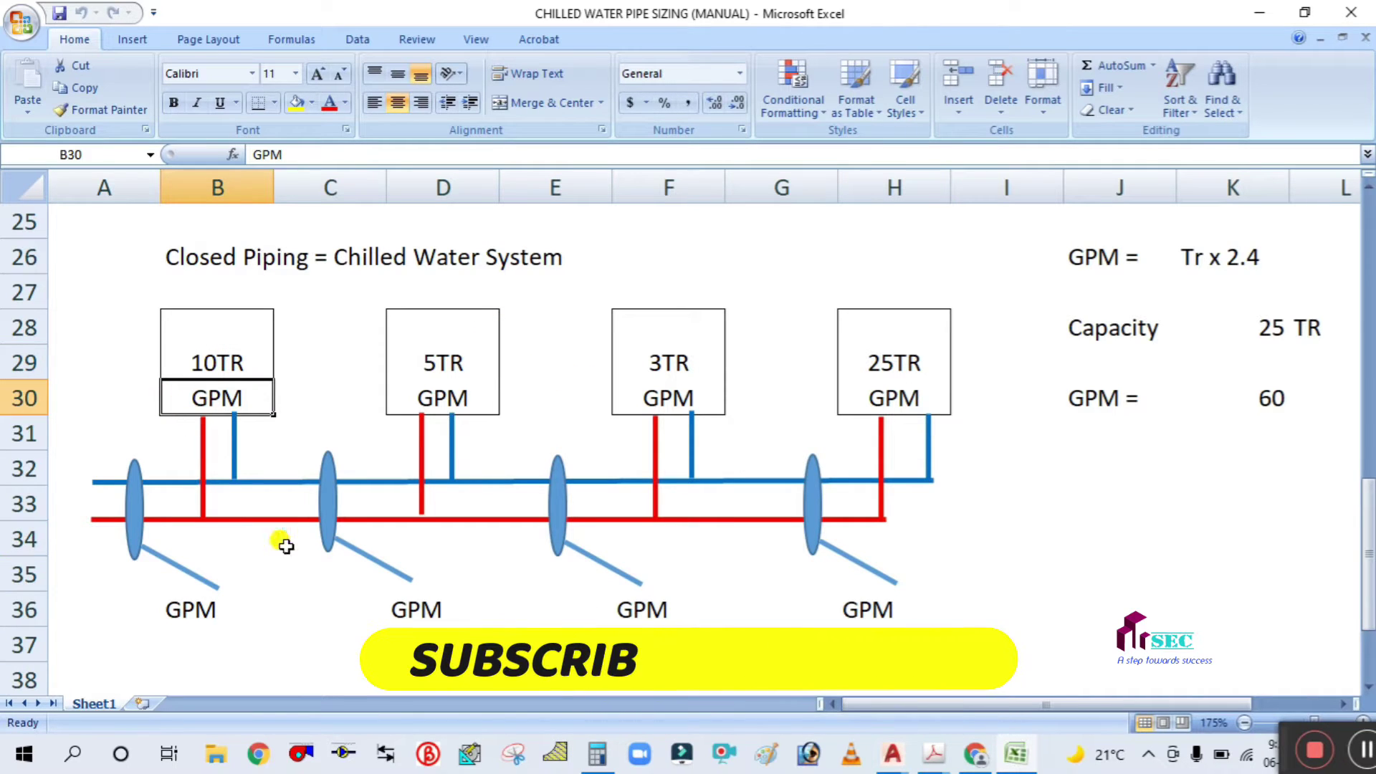
click(1124, 254)
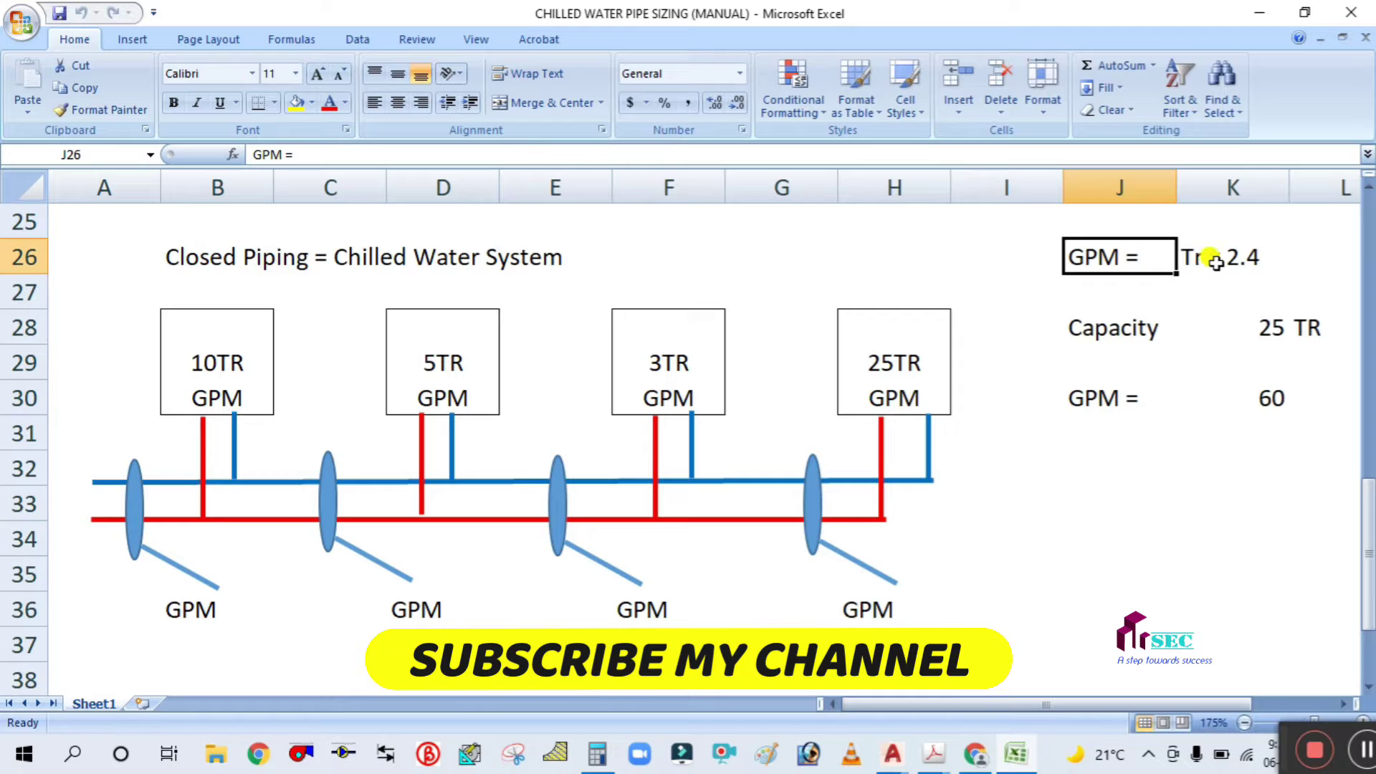
click(1107, 337)
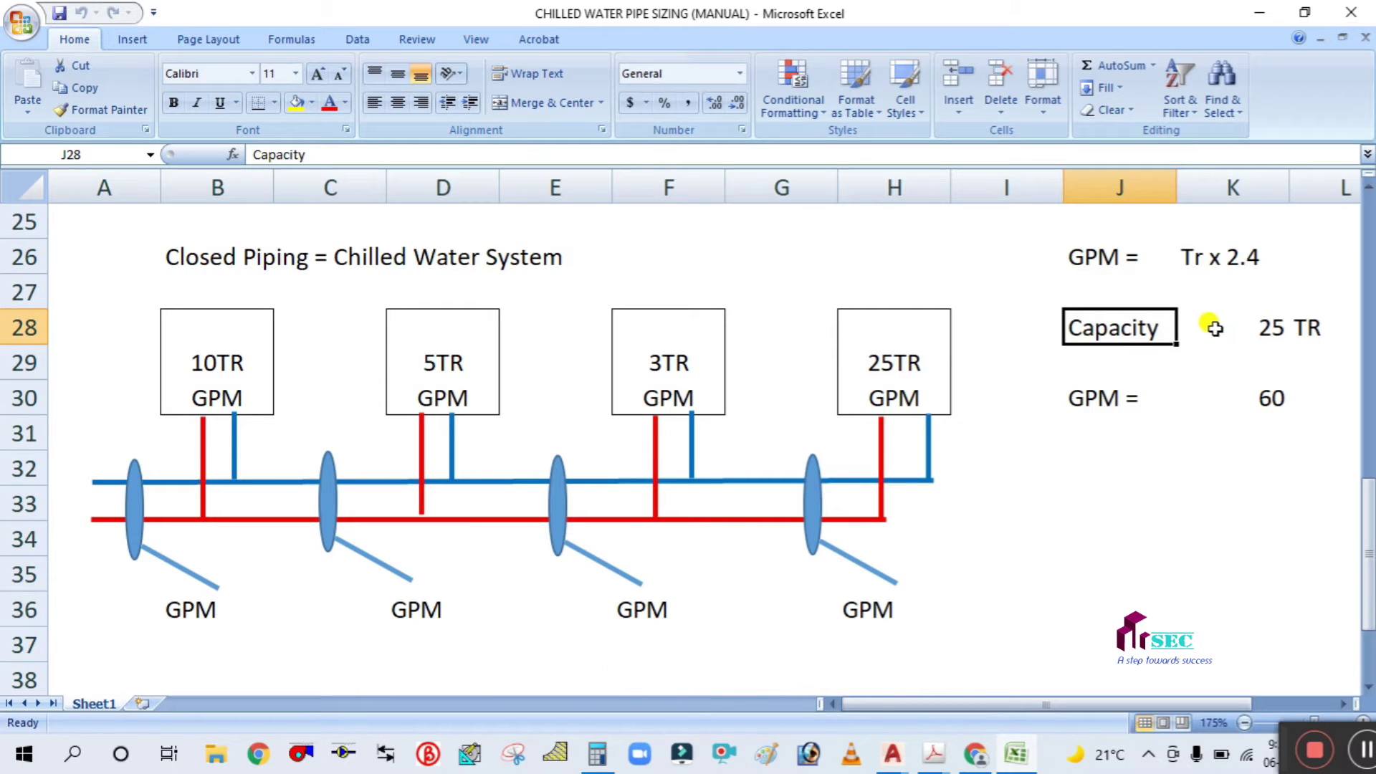
click(1239, 327)
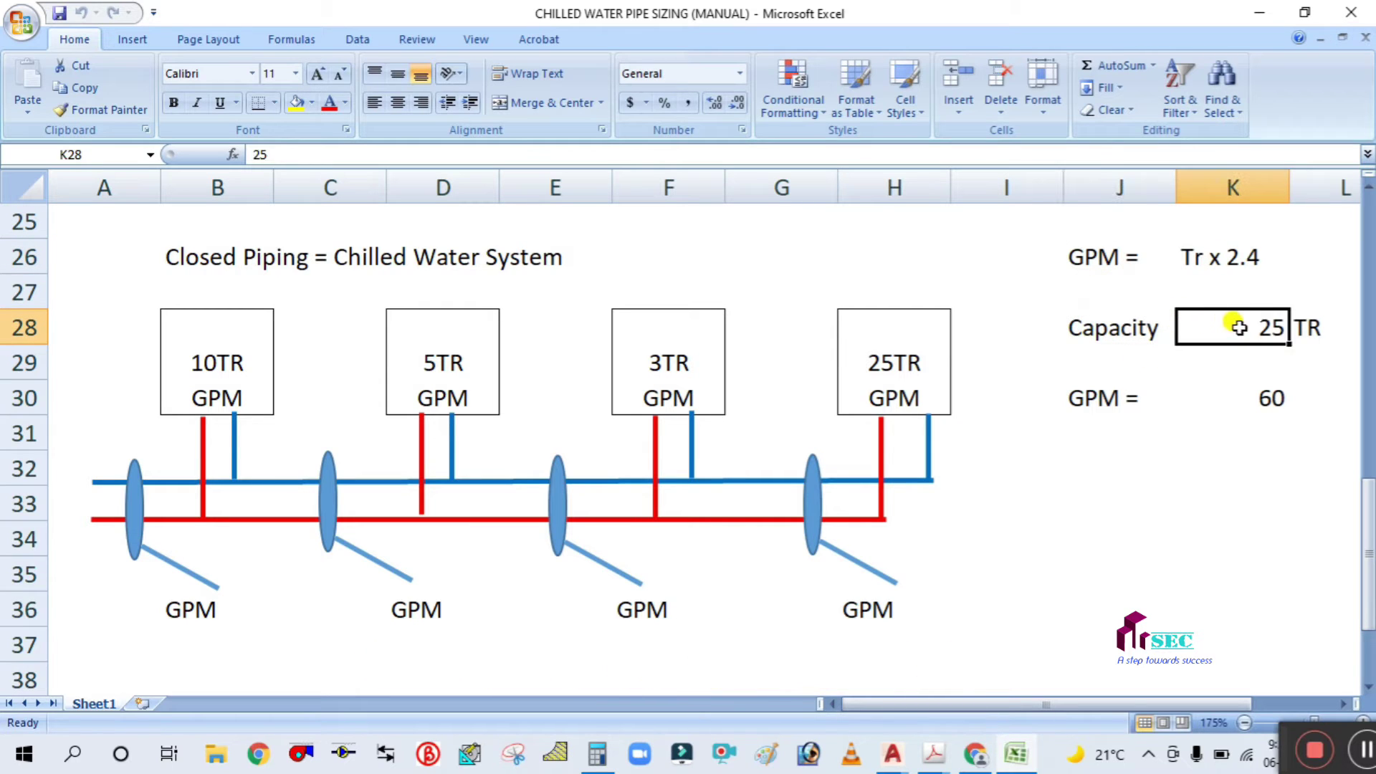
click(1217, 401)
double_click(1218, 405)
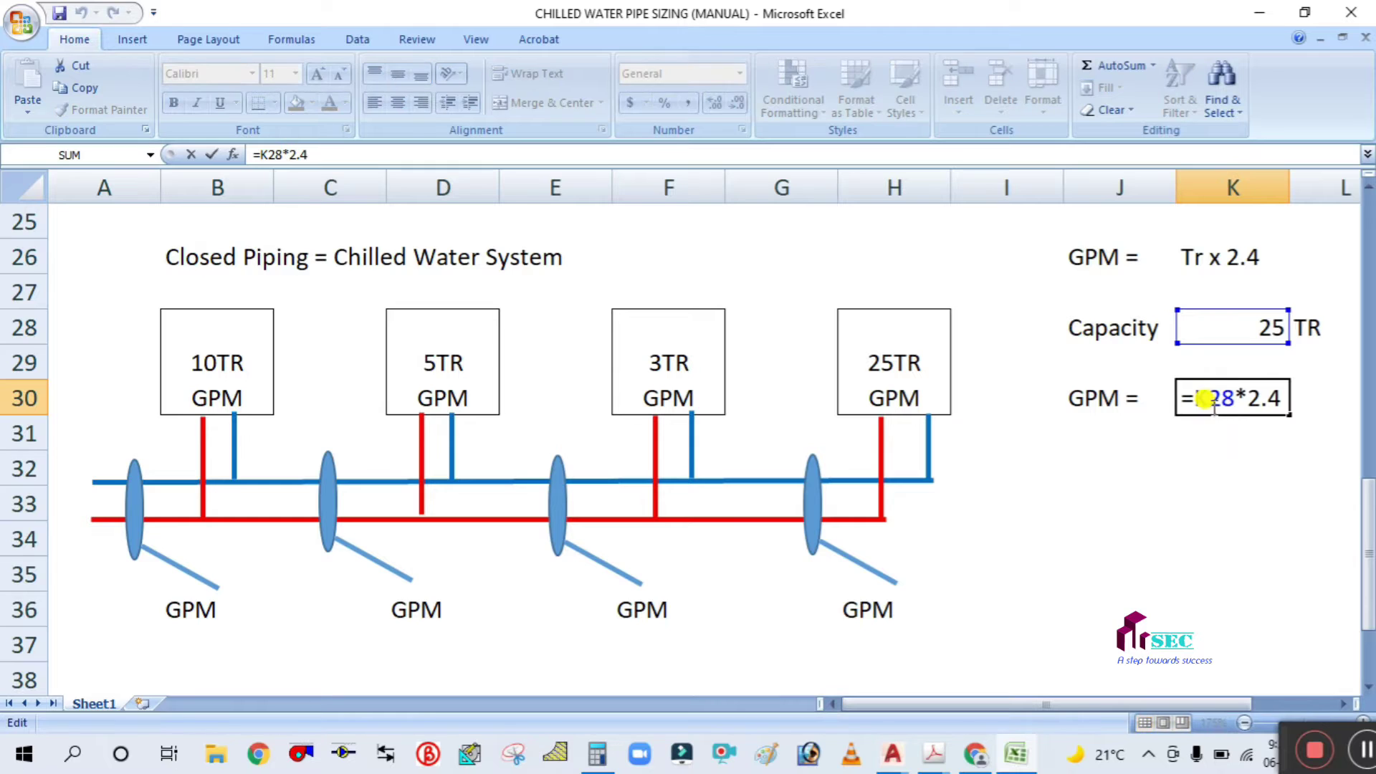
click(1212, 459)
Step: Set capacity K28 to 10 and confirm K30 =K28*2.4 now gives 24
click(1259, 324)
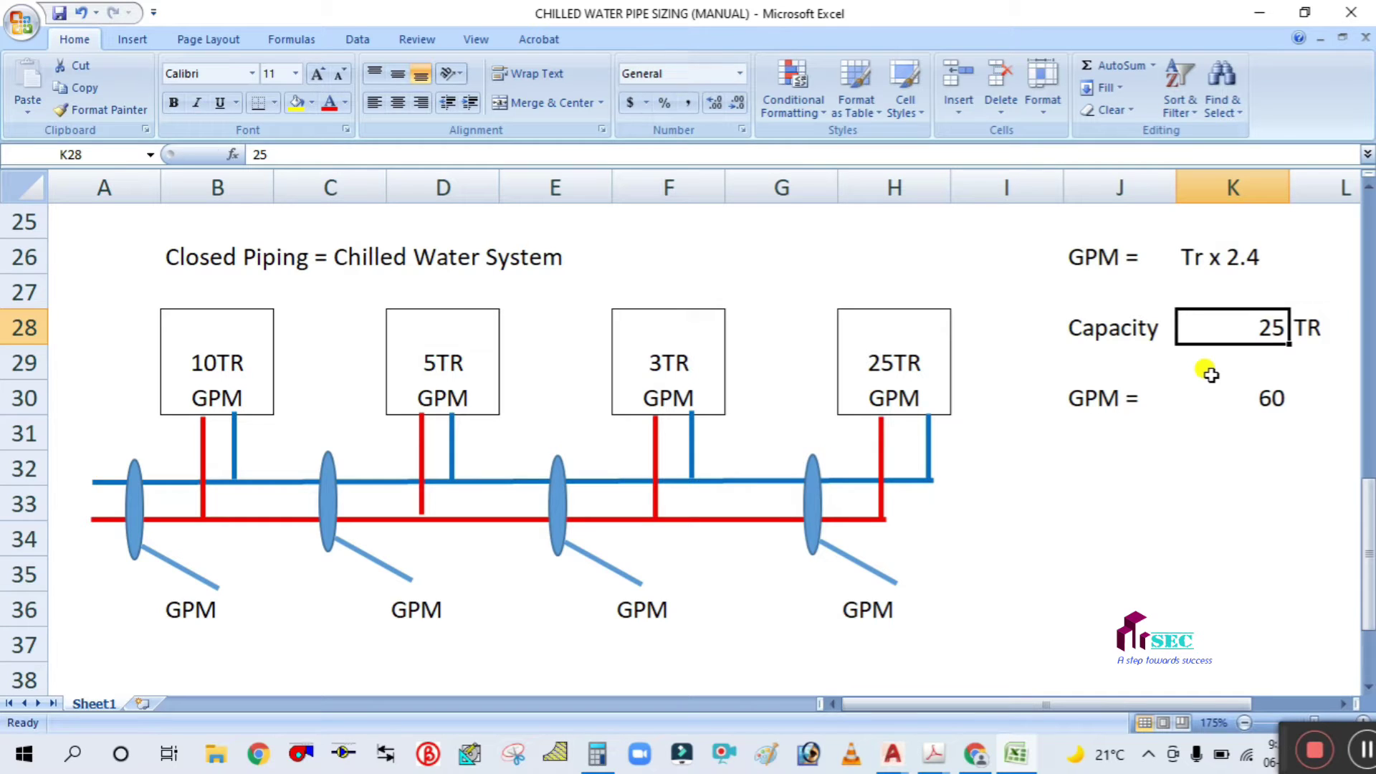
text(10)
click(1203, 471)
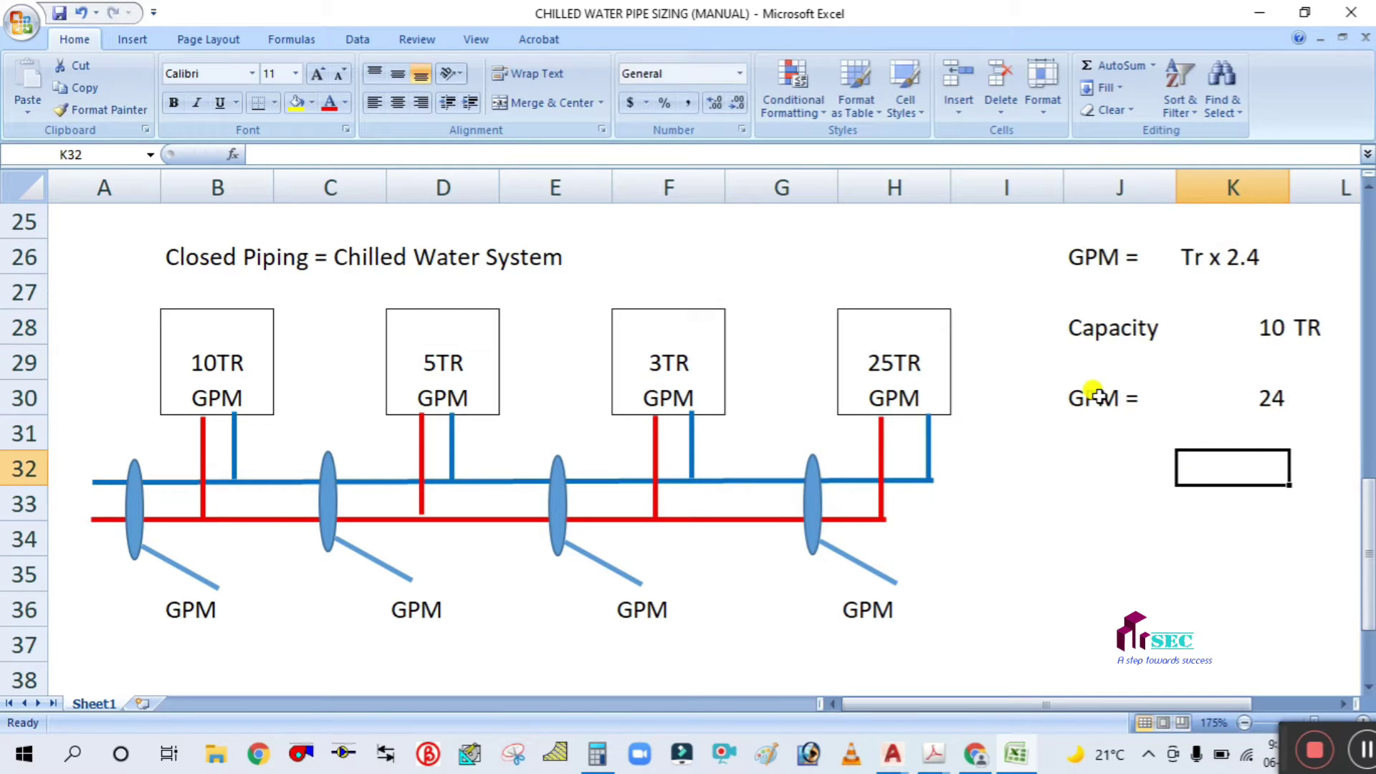
click(1122, 395)
click(1253, 329)
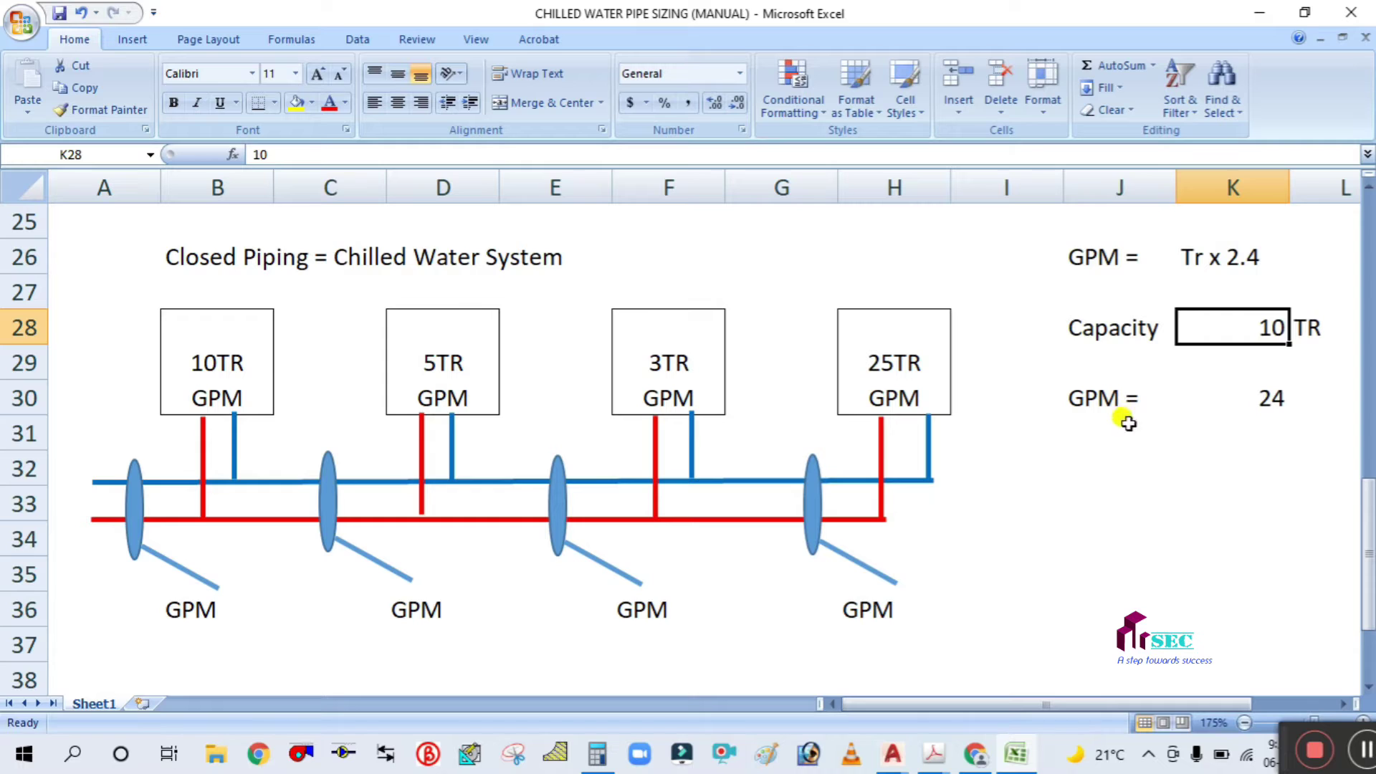
click(1083, 384)
double_click(1256, 395)
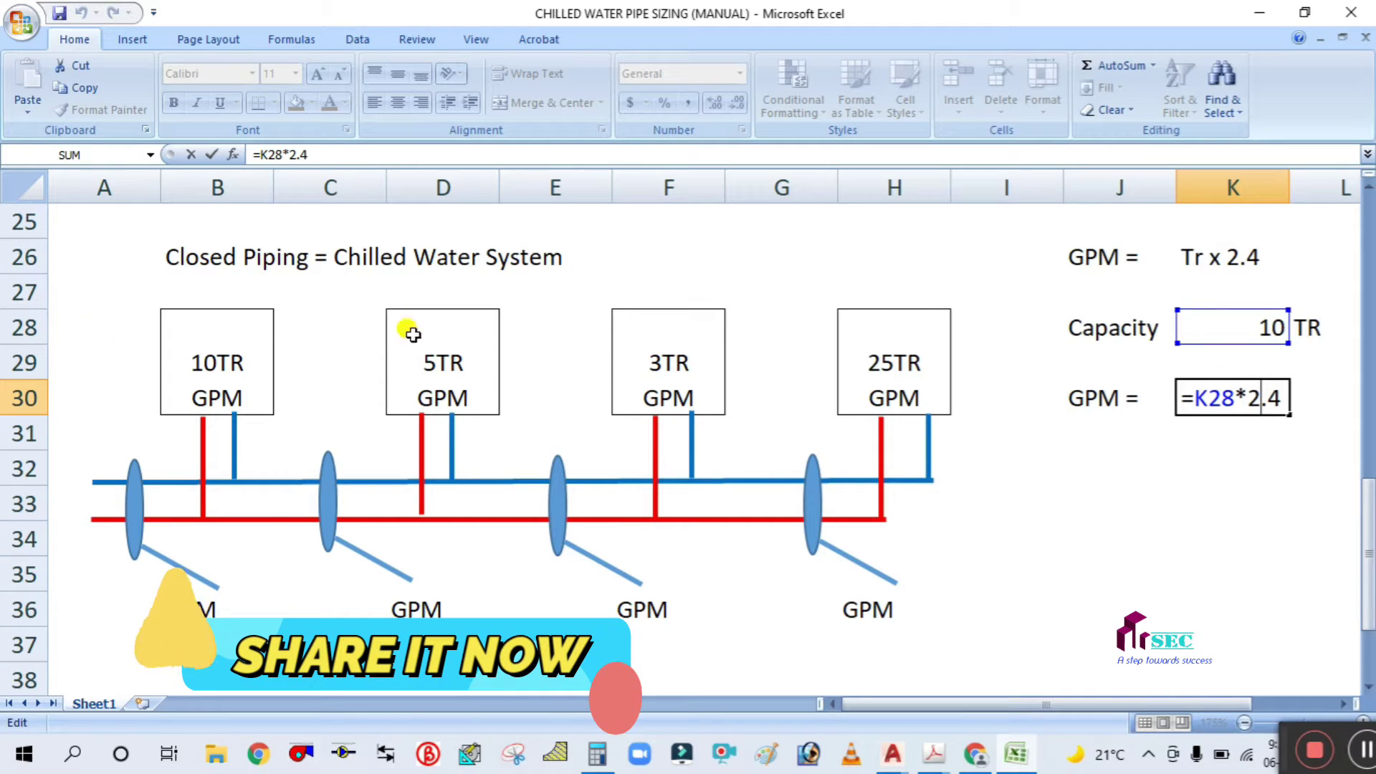
Step: Label the first (10TR) unit box 24 GPM
click(1219, 456)
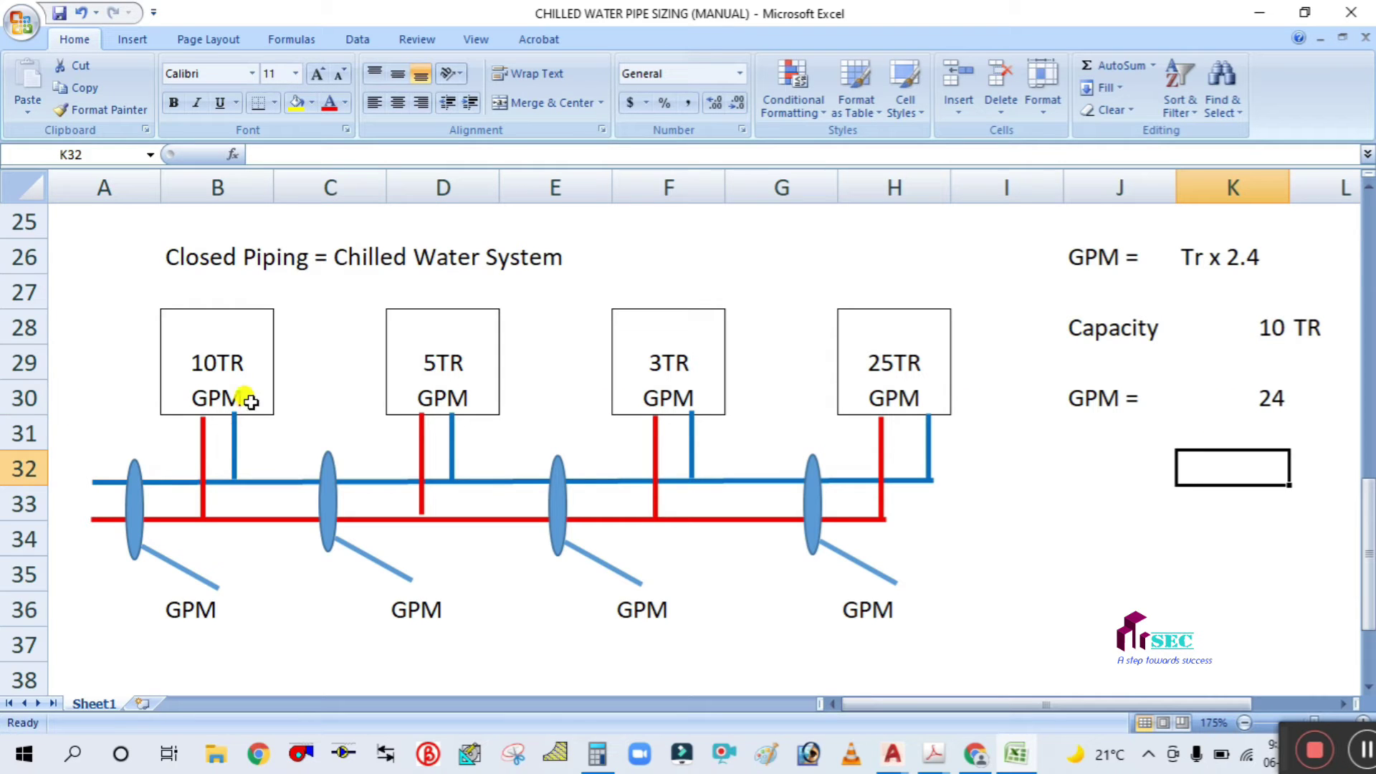
double_click(179, 399)
text(24)
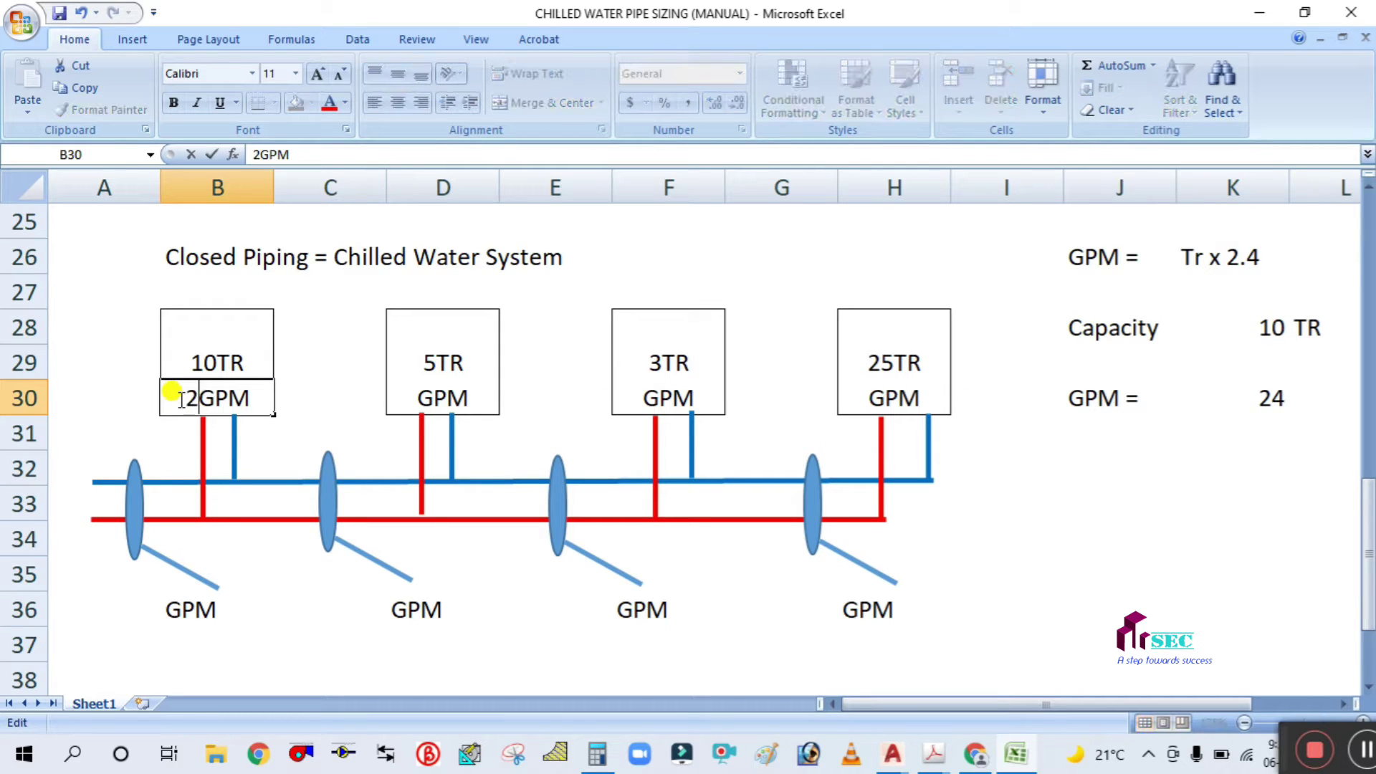
click(1010, 507)
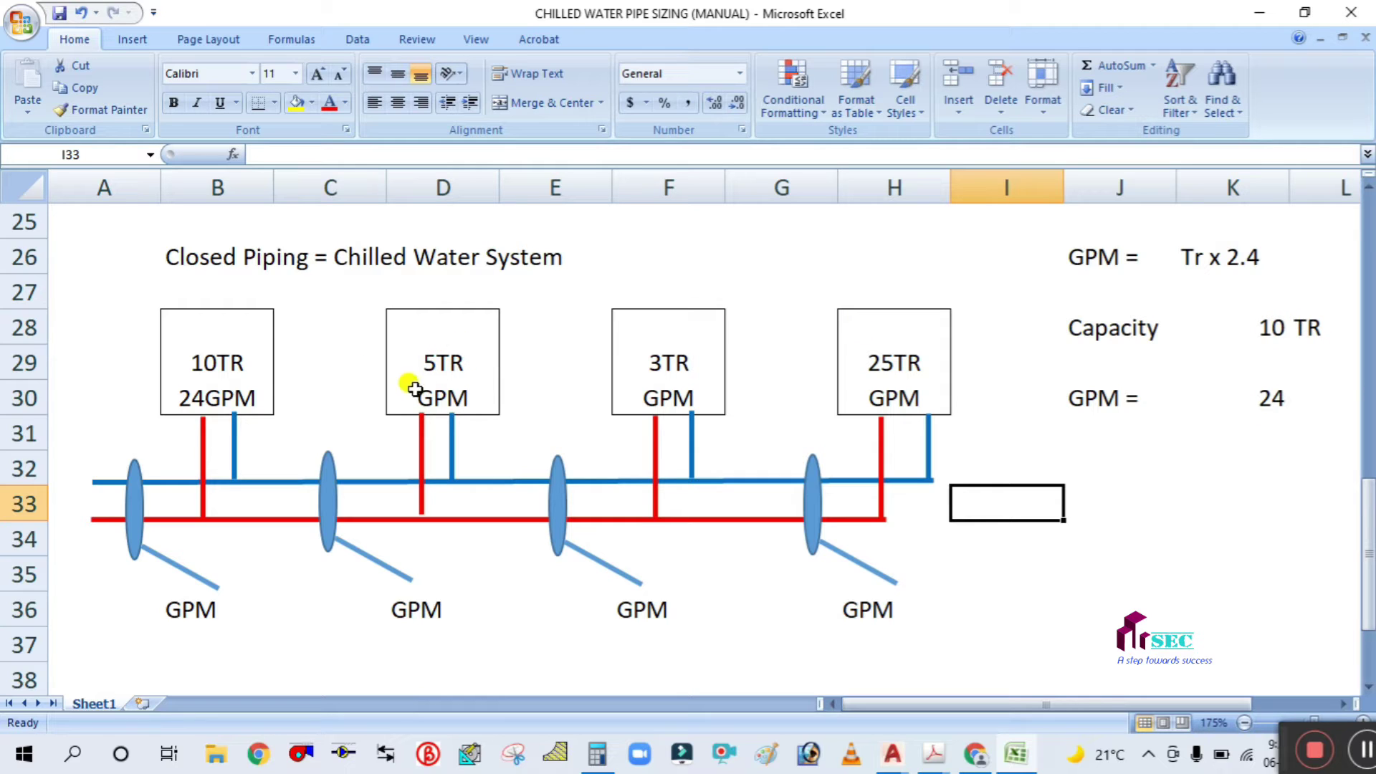
Step: Set capacity to 5 TR (12 GPM) and label the second unit box 12 GPM
click(1272, 330)
text(5)
click(1253, 495)
click(1255, 405)
click(1187, 493)
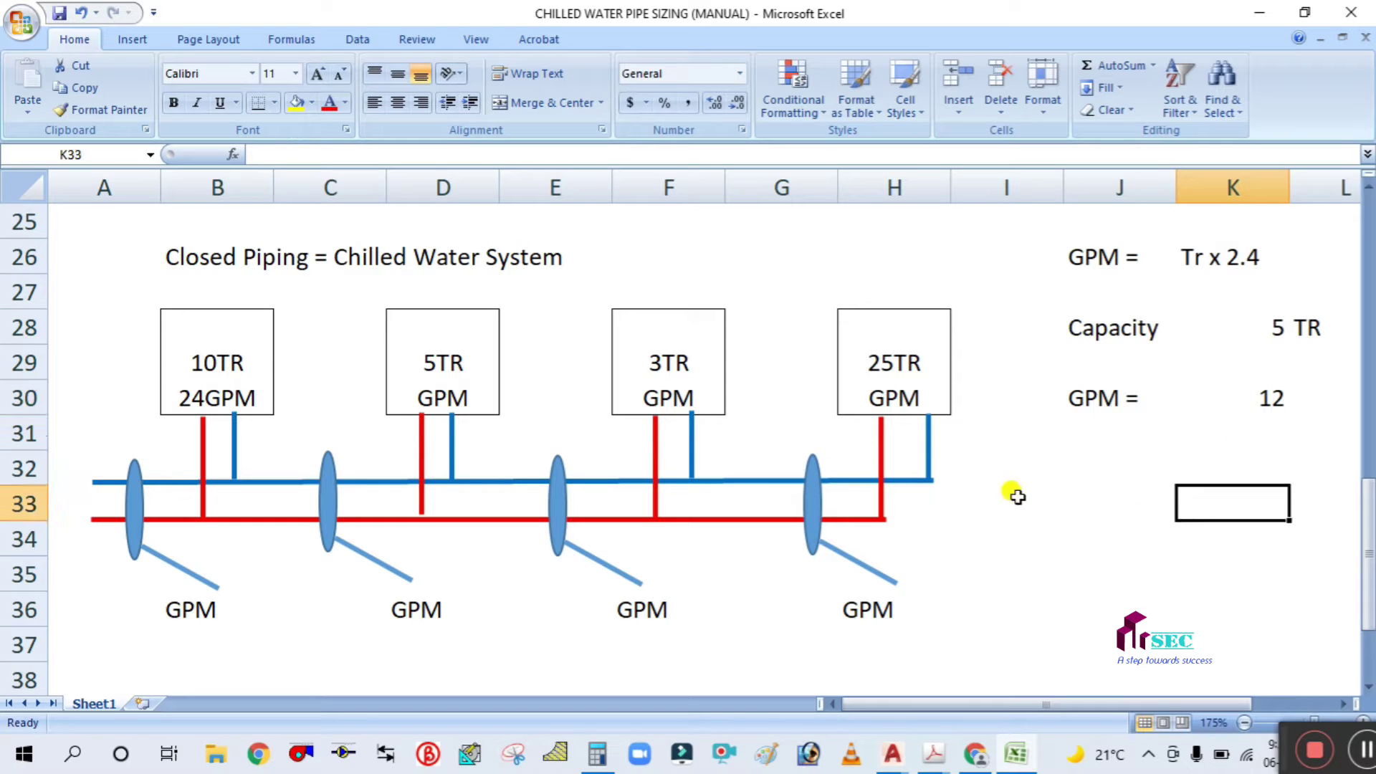
click(421, 393)
double_click(419, 393)
text(12)
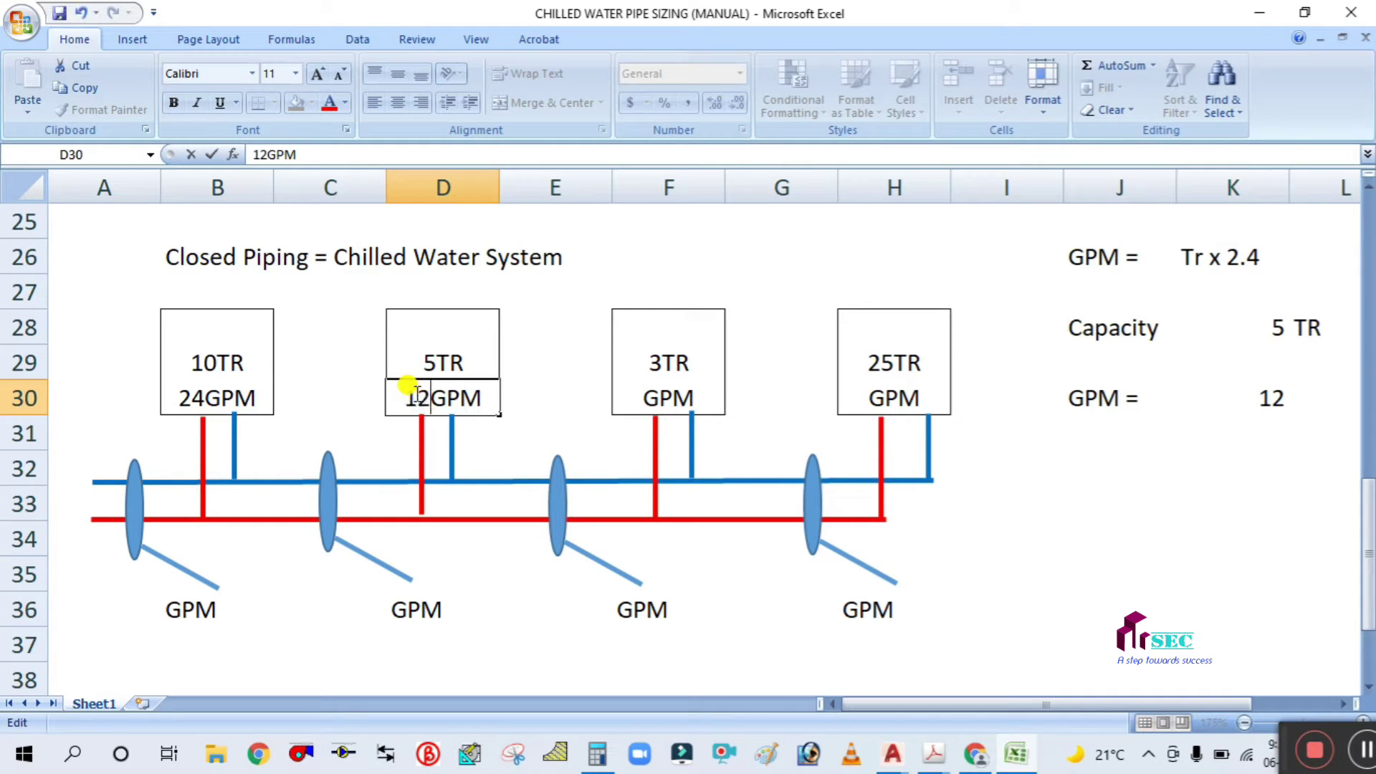
click(1093, 509)
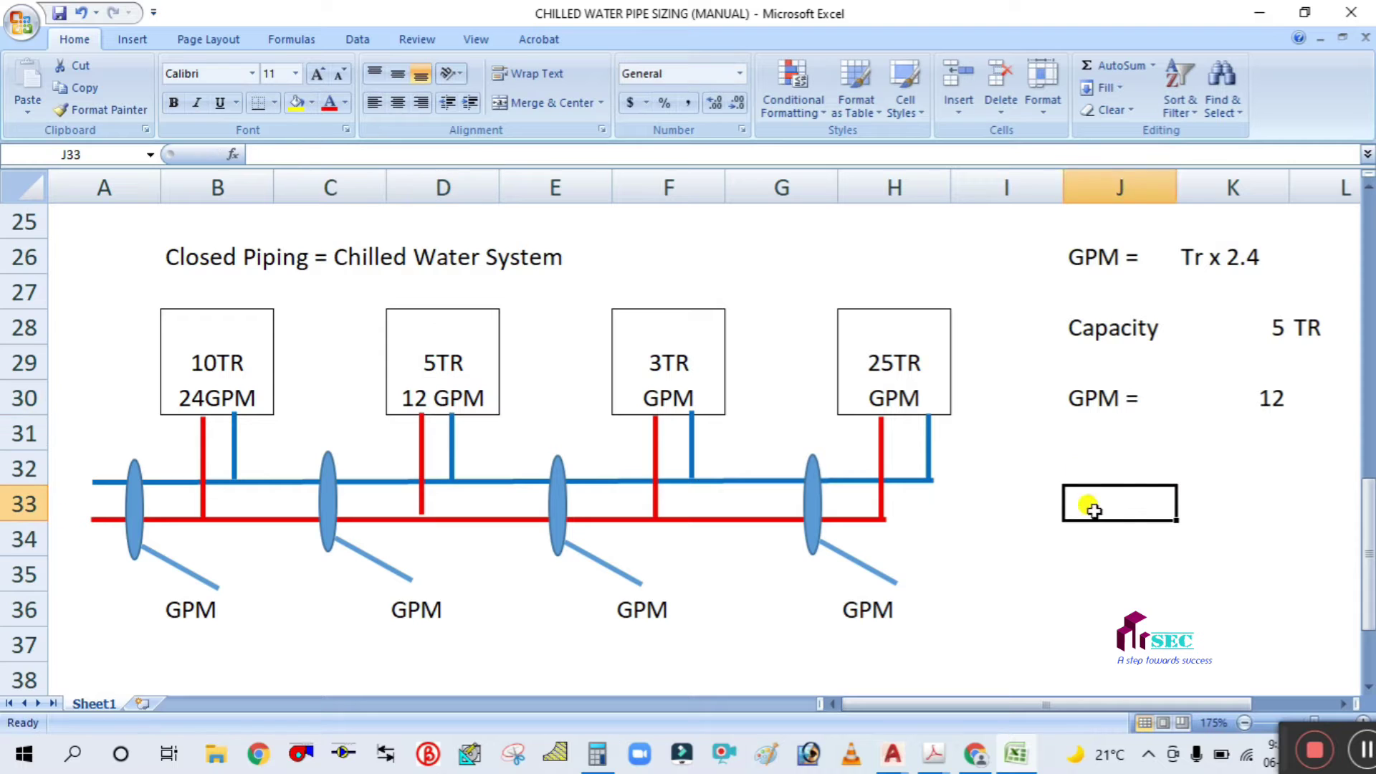
Step: Verify 10 × 2.4 = 24 in Windows Calculator
click(597, 754)
drag(1023, 28, 605, 101)
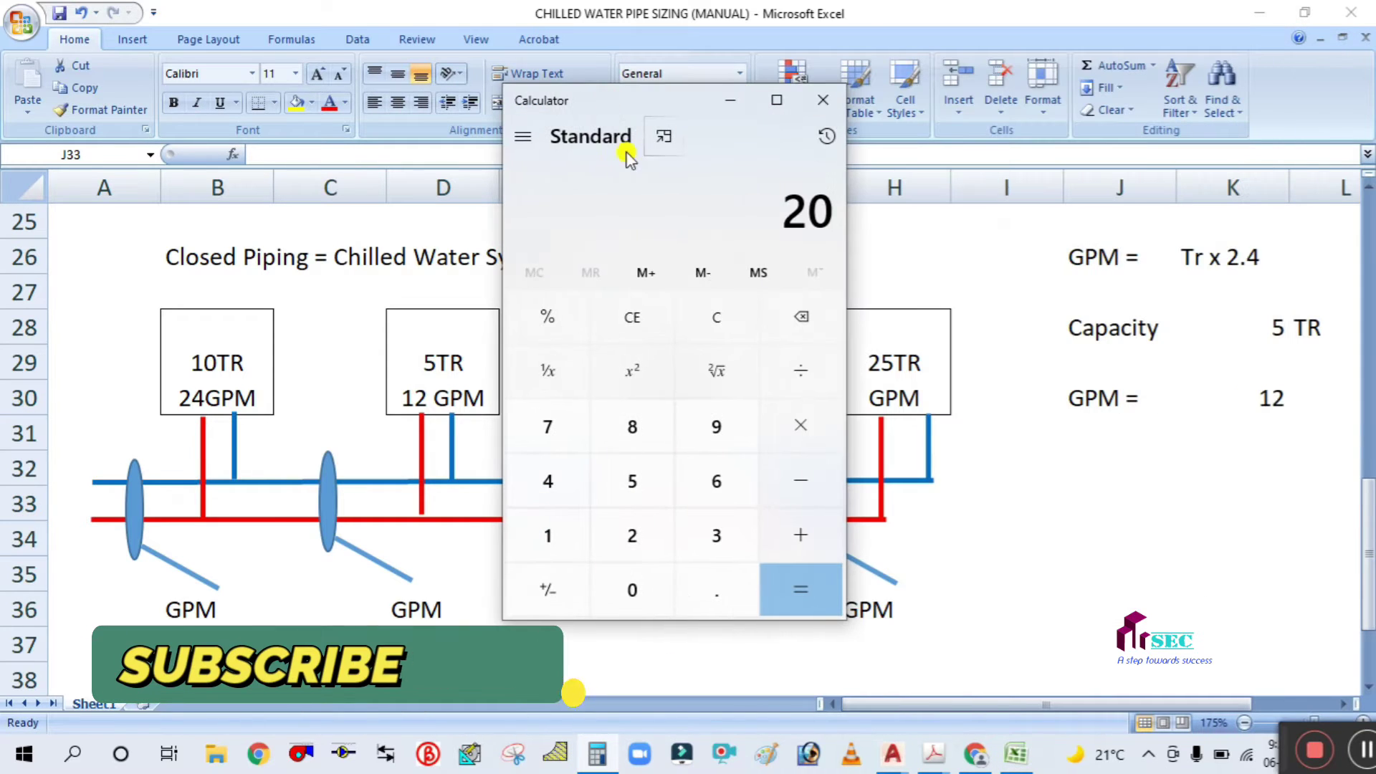
click(715, 317)
click(542, 536)
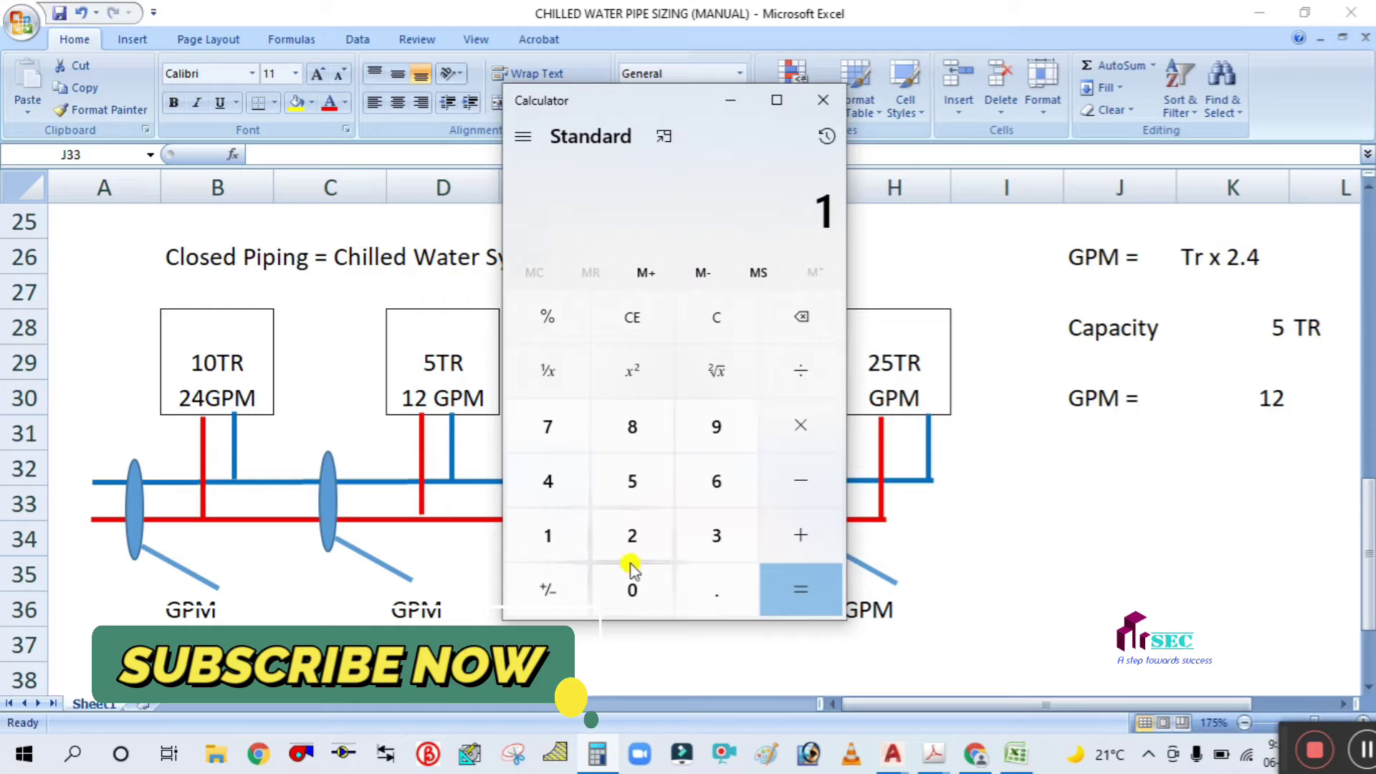
click(630, 590)
click(801, 427)
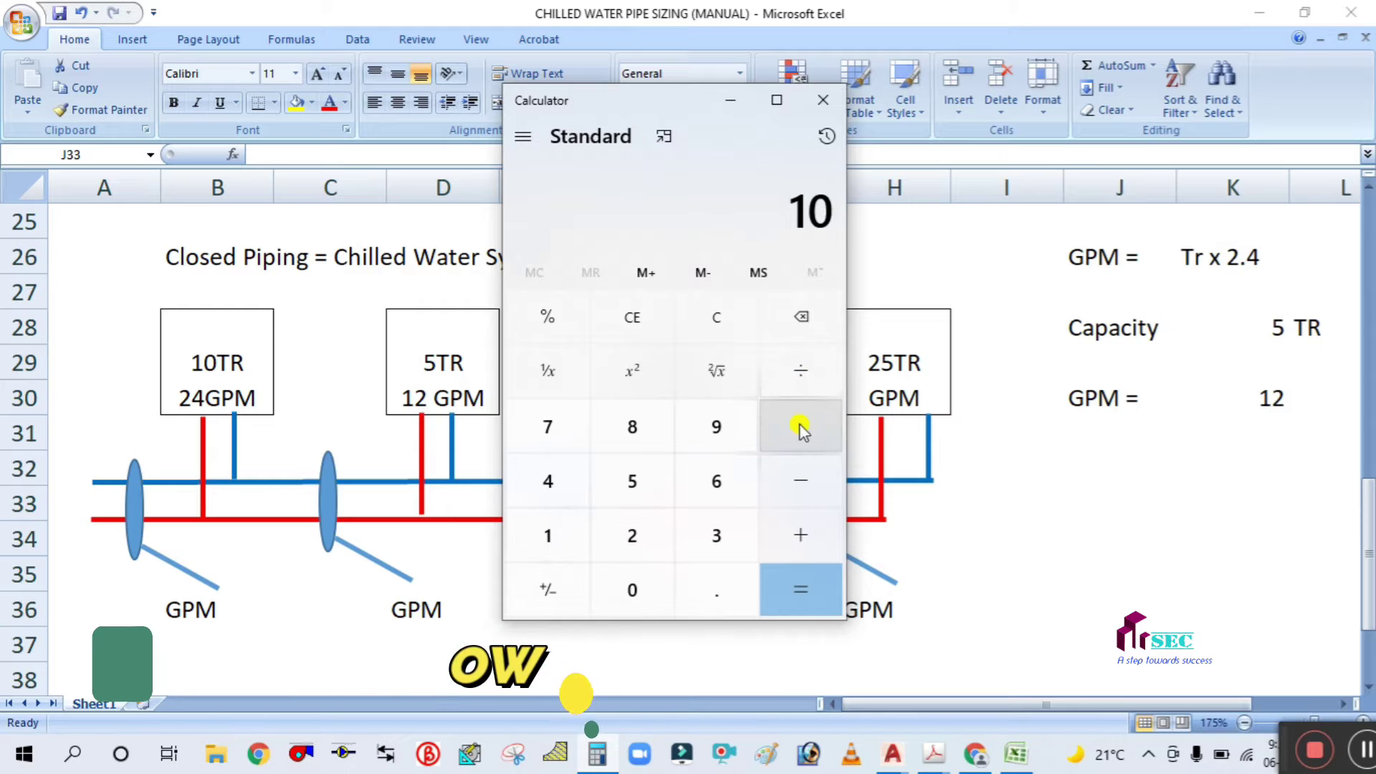
click(615, 546)
click(710, 587)
click(548, 486)
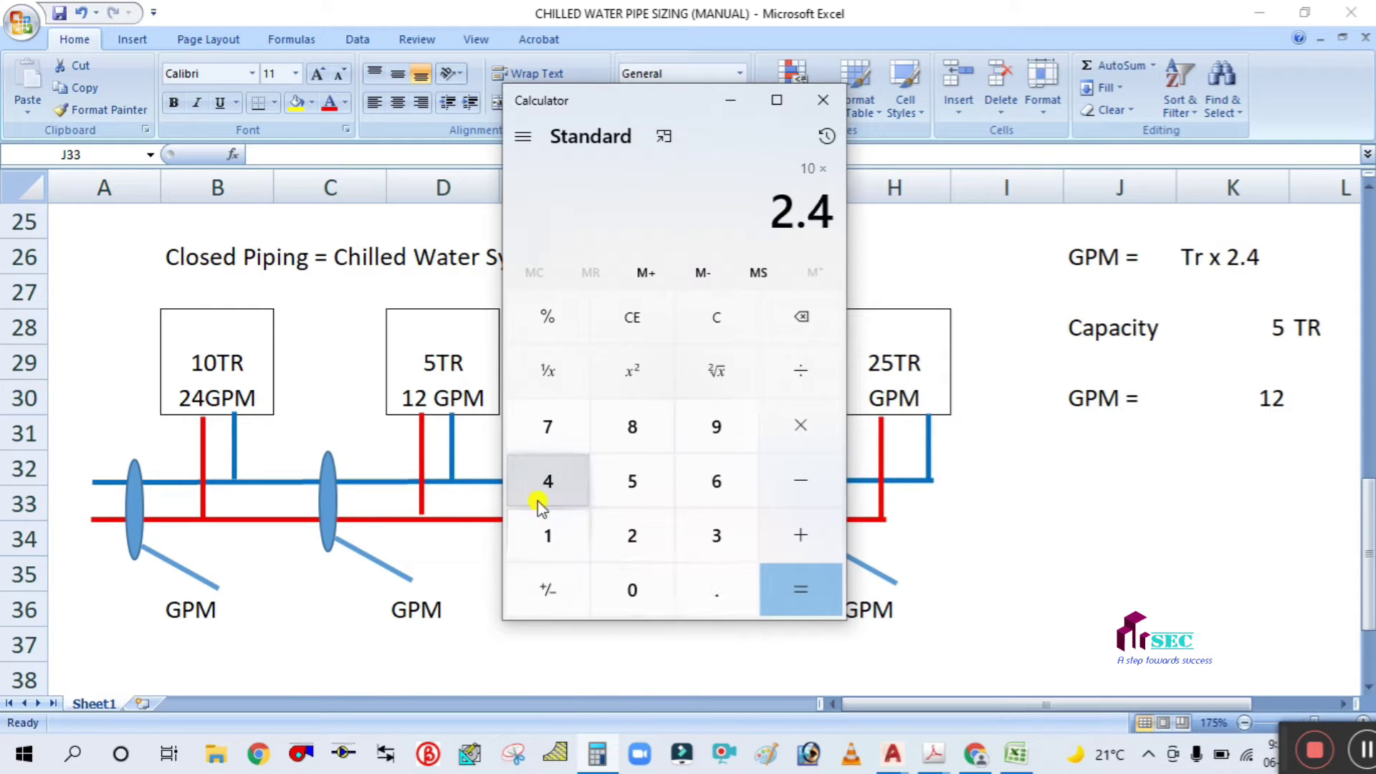
click(791, 593)
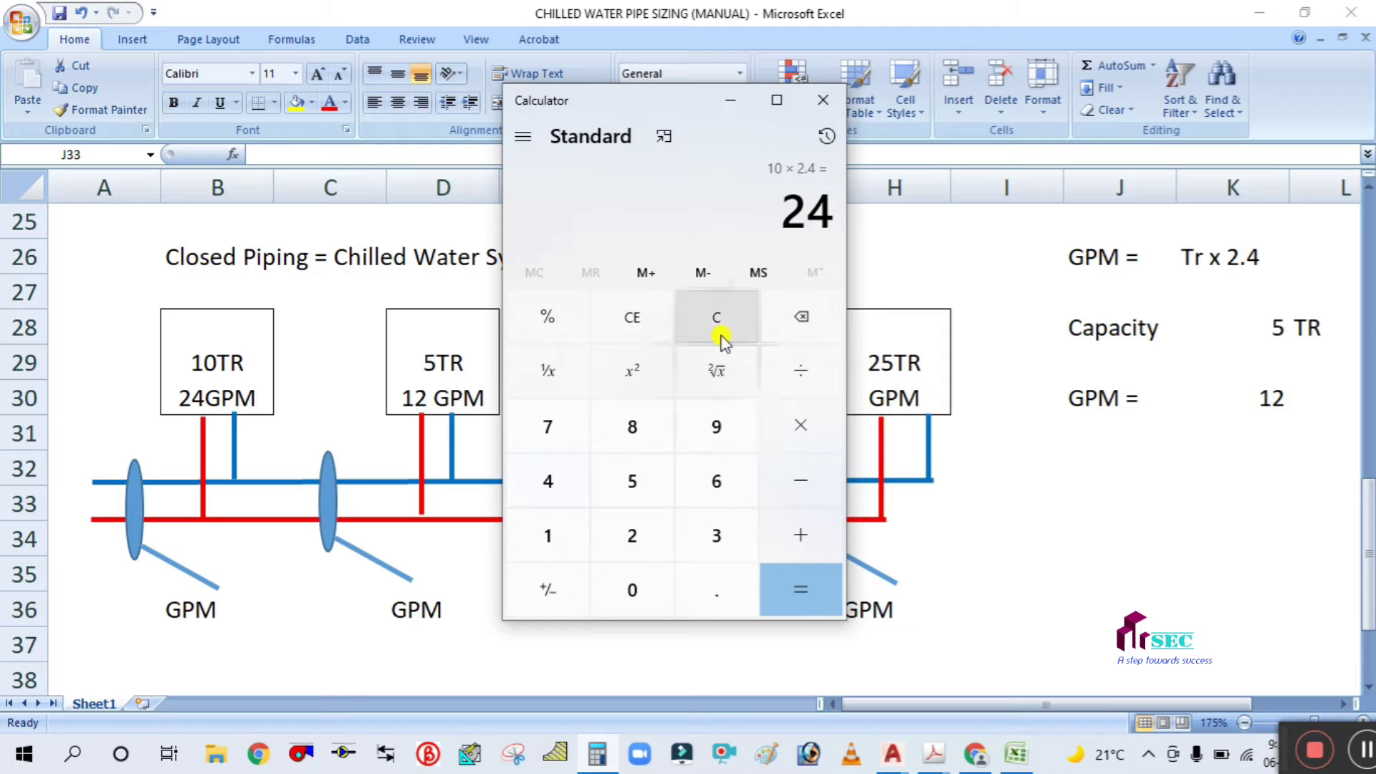
Step: Verify 5 × 2.4 = 12 in the calculator, then minimize it
click(718, 333)
click(624, 482)
click(791, 425)
click(634, 531)
click(716, 589)
click(552, 489)
click(778, 592)
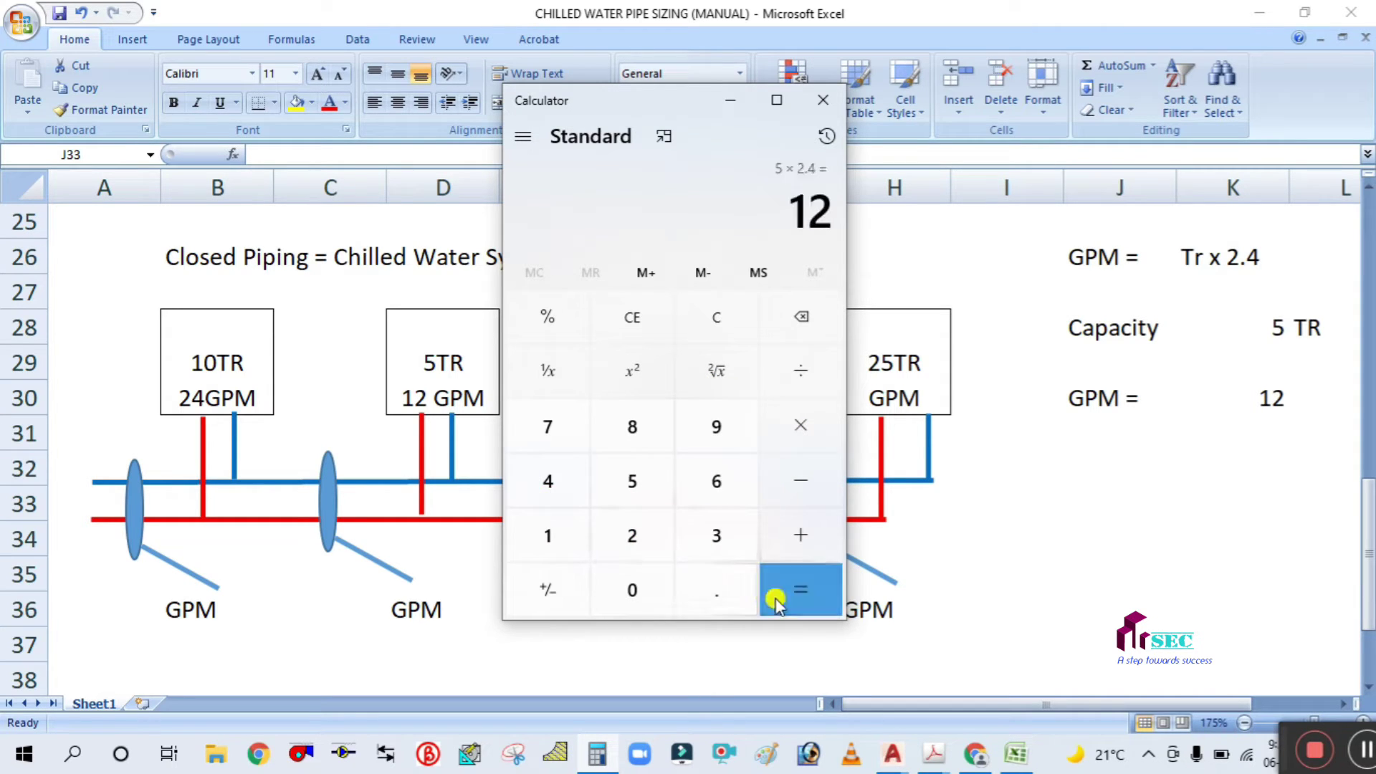
click(731, 102)
Step: Set capacity to 3 TR and label the third unit box 7.2 GPM
click(1280, 323)
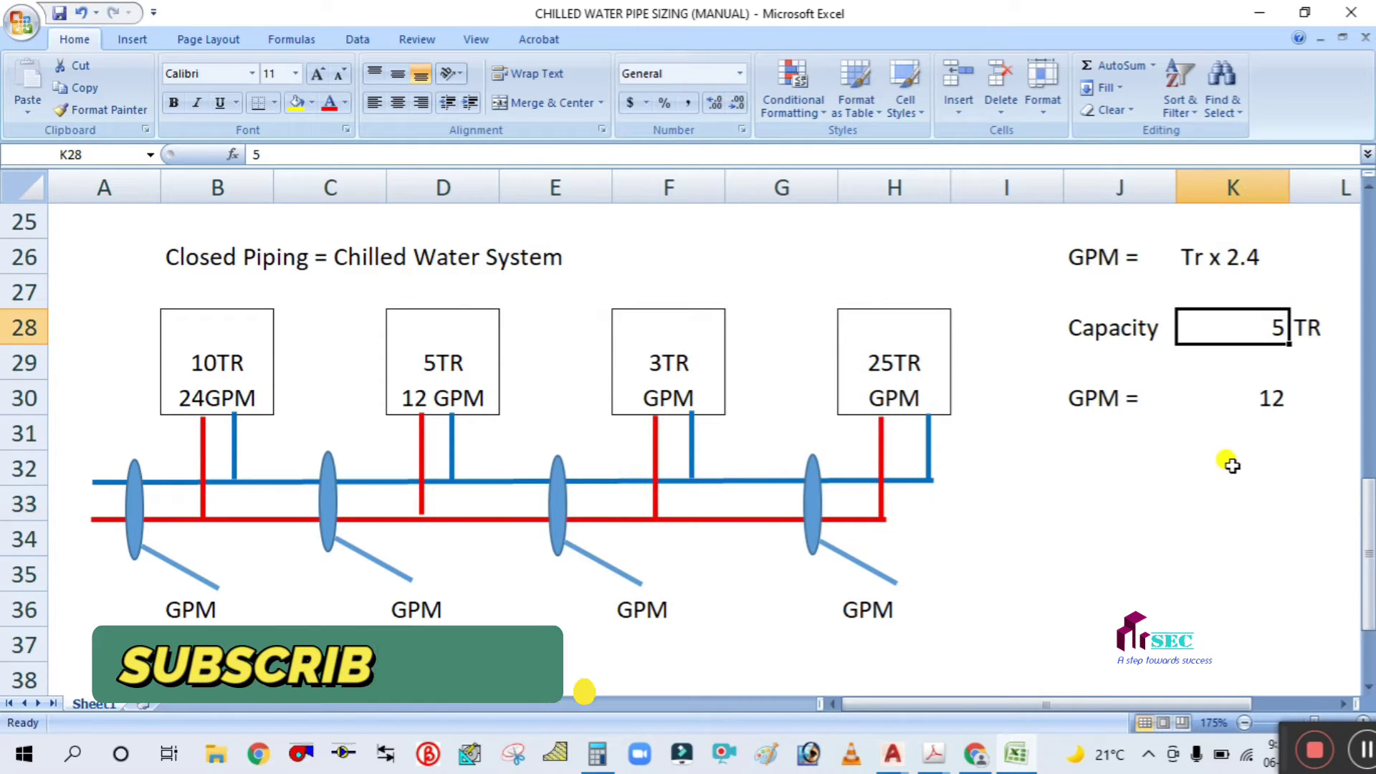
text(3)
click(1222, 494)
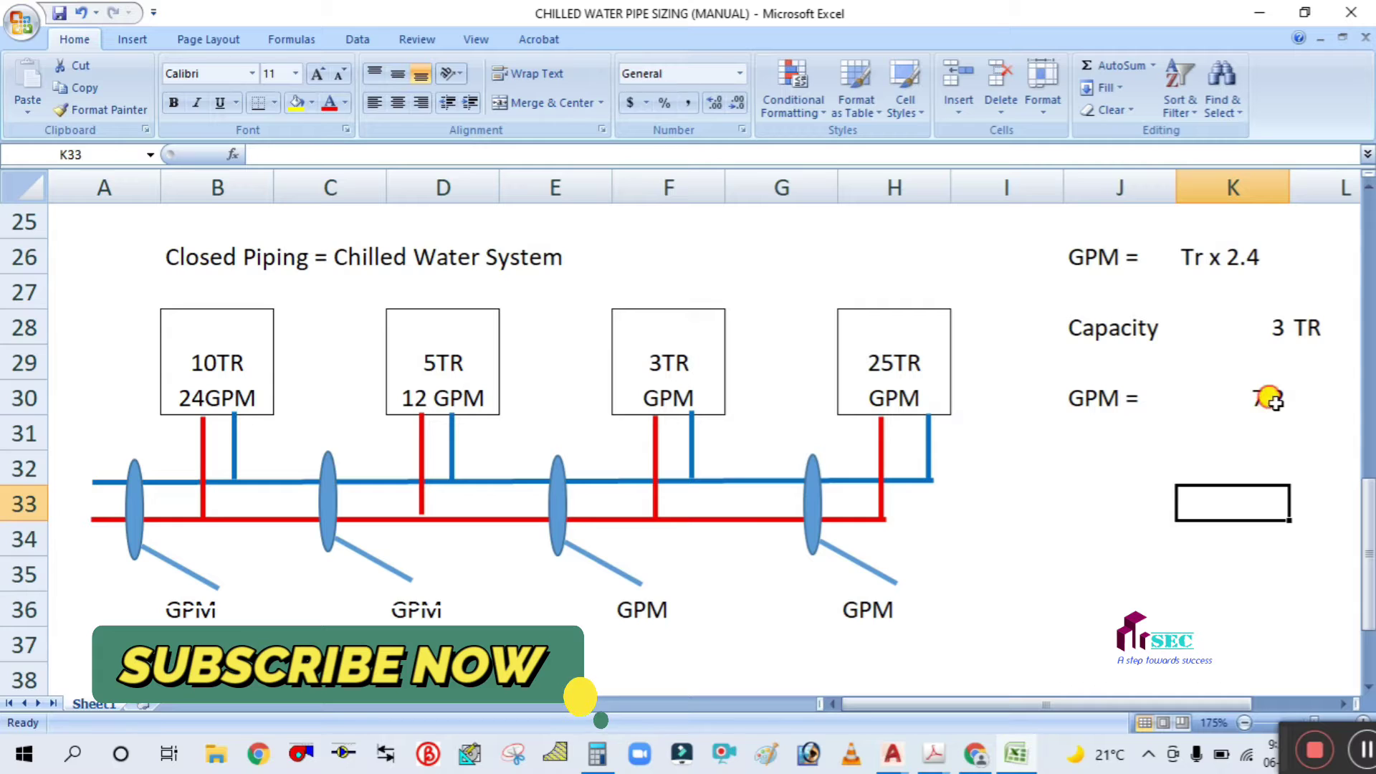
click(1269, 395)
double_click(642, 398)
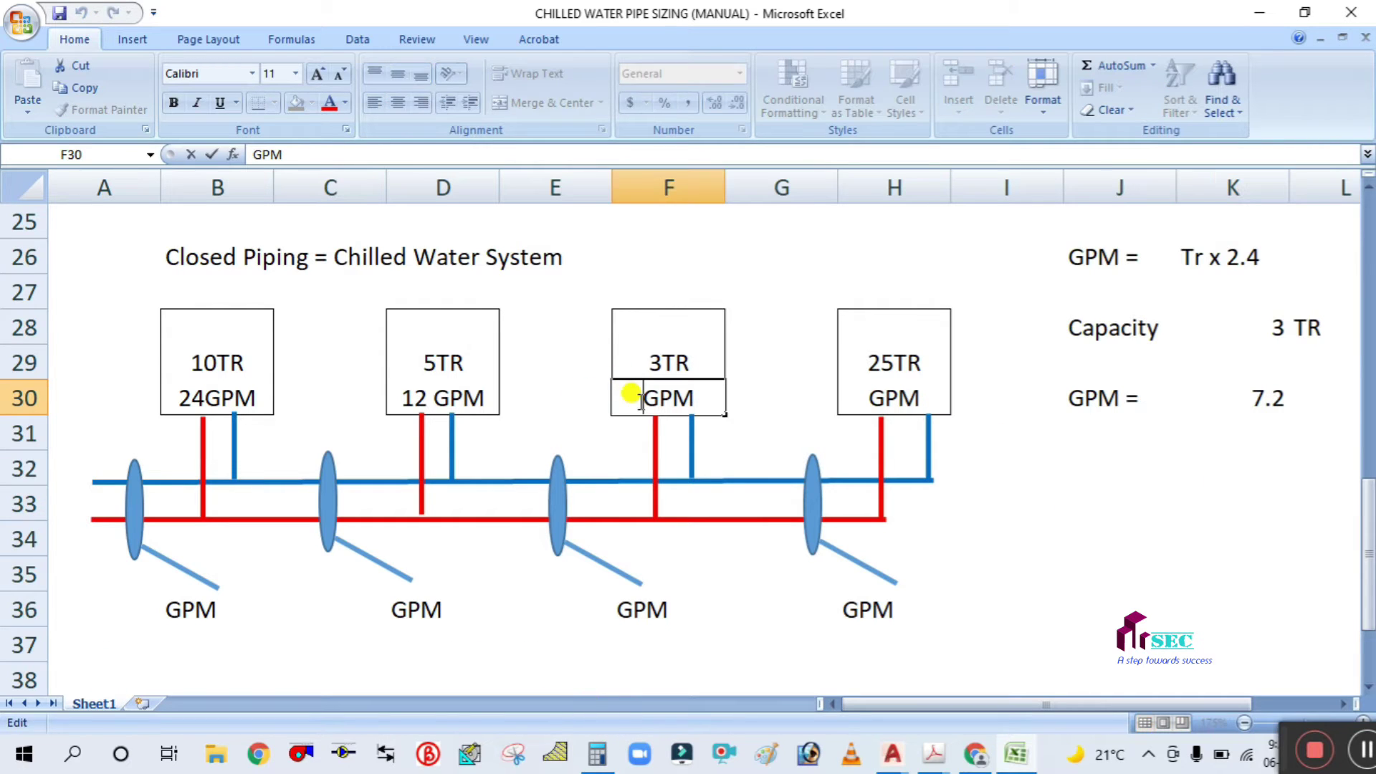
text(7.)
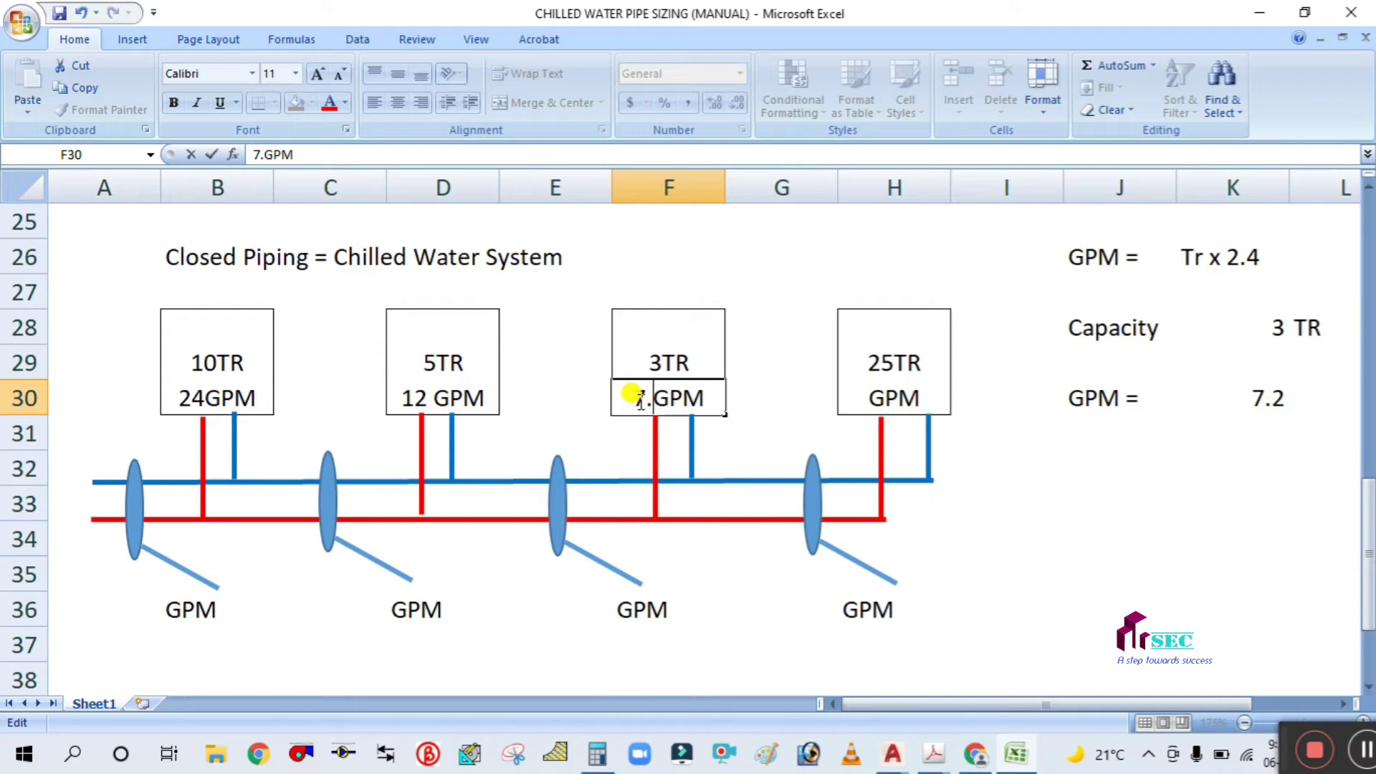
text(3)
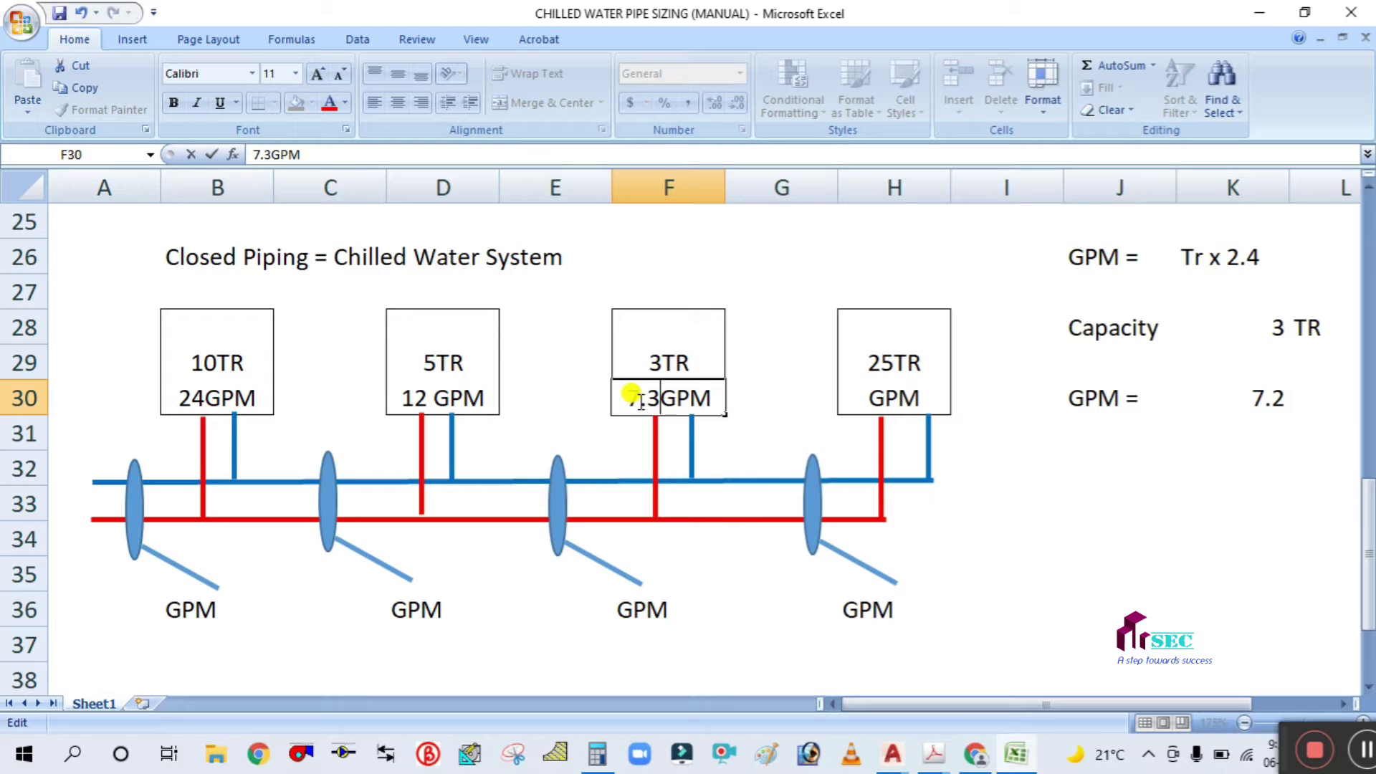
key(BackSpace)
text(2)
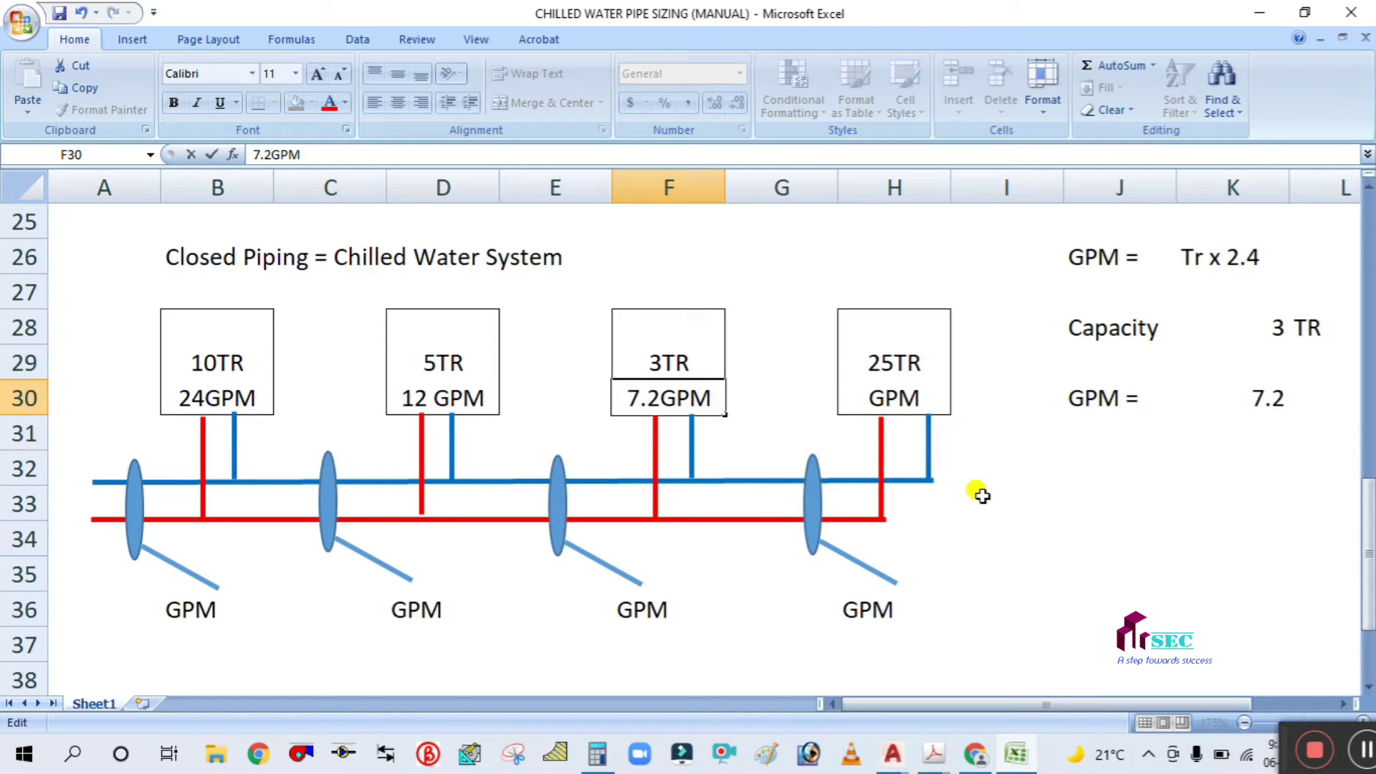
click(972, 534)
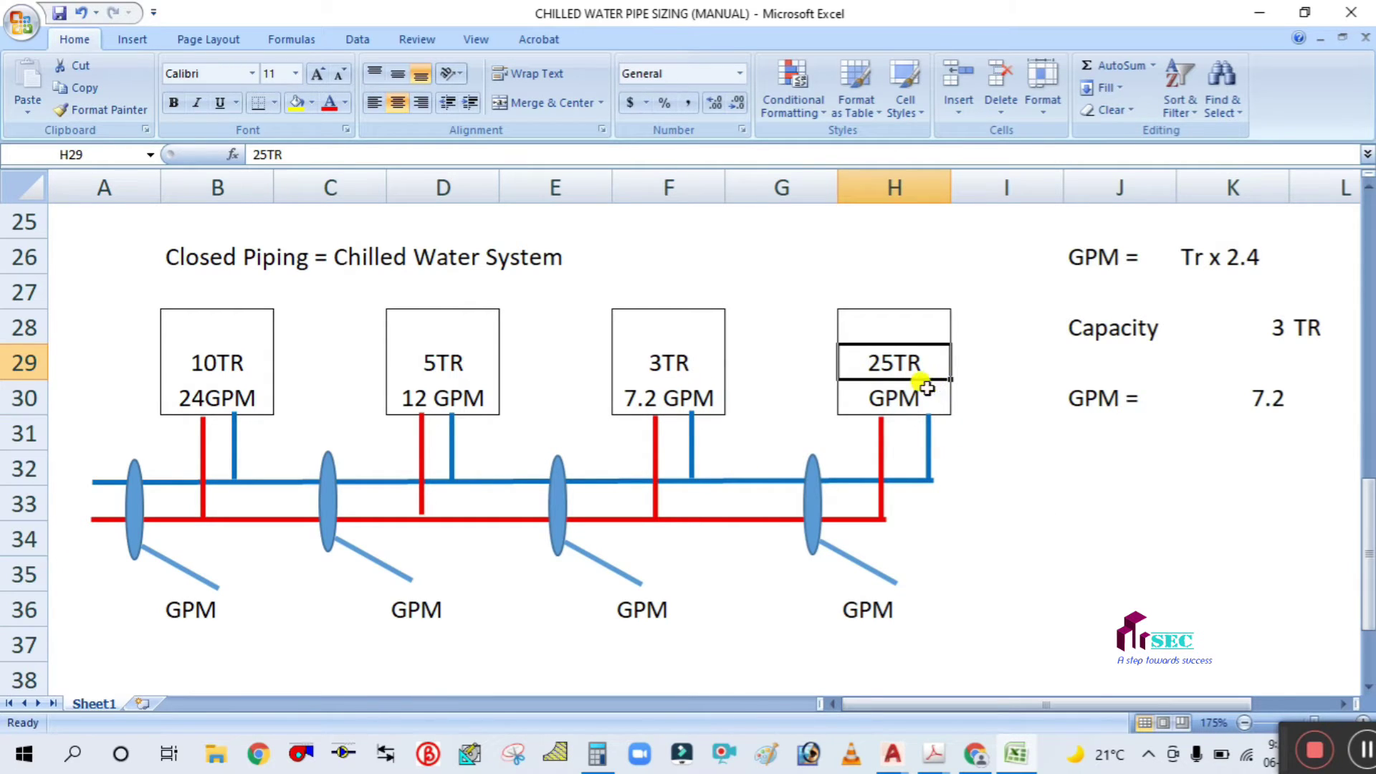
Step: Set capacity back to 25 TR and label the 25TR unit box 60 GPM
click(937, 390)
click(1267, 335)
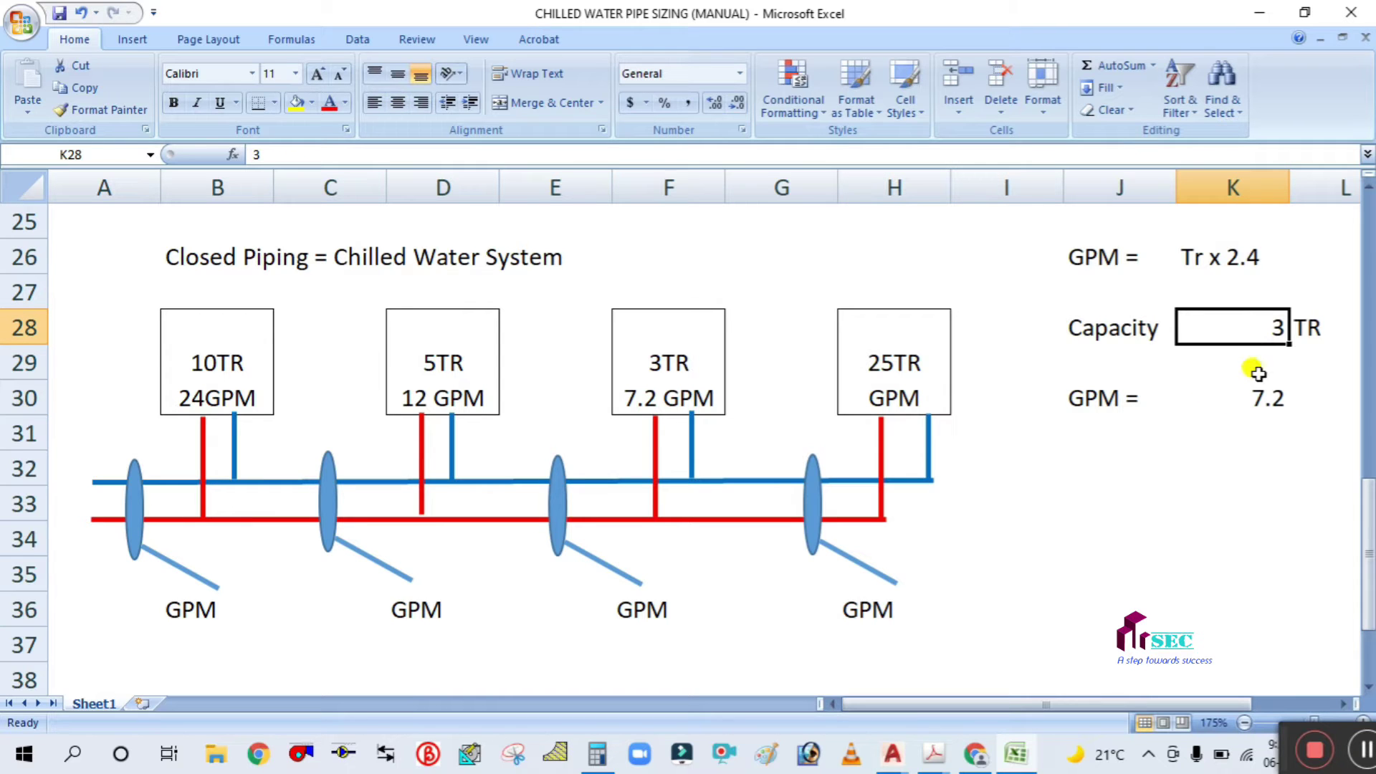
text(25)
click(1231, 530)
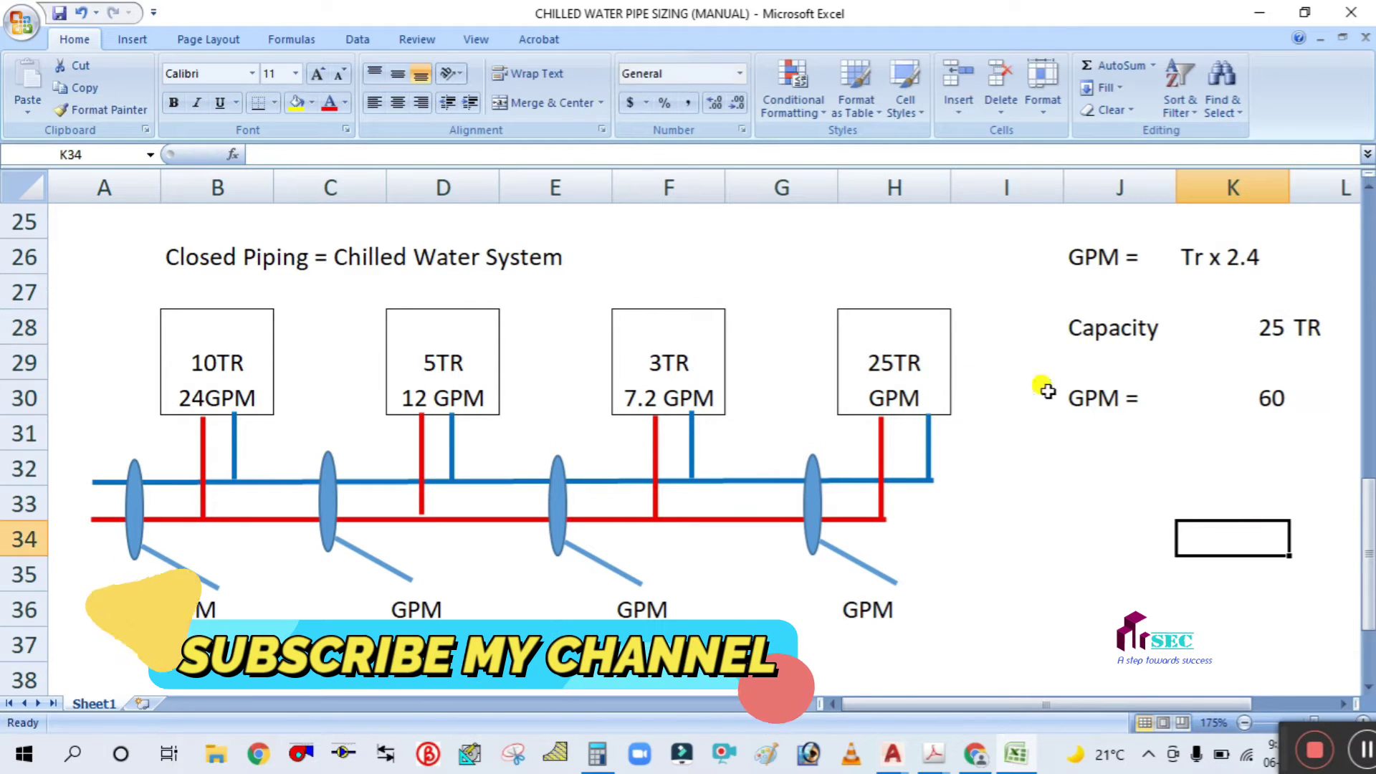
double_click(862, 399)
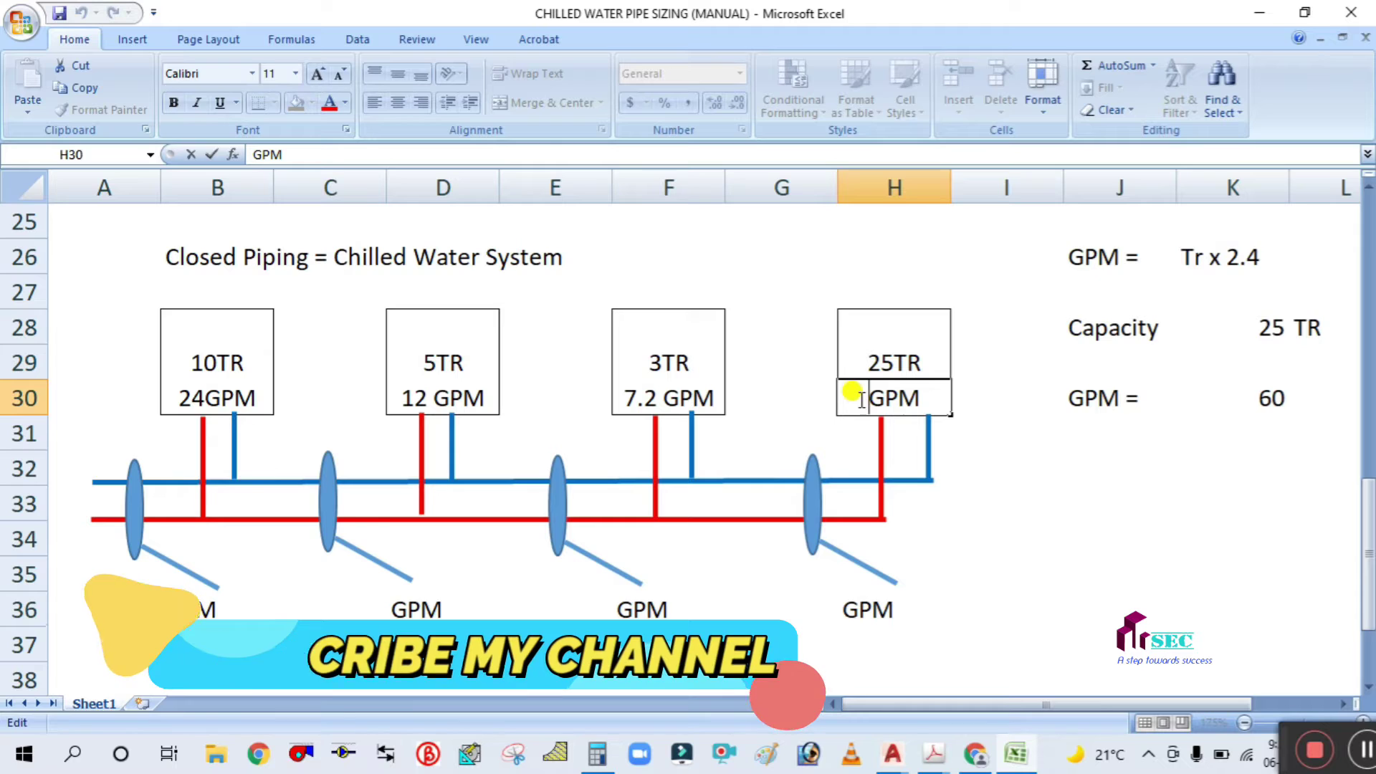
text(60)
click(1126, 477)
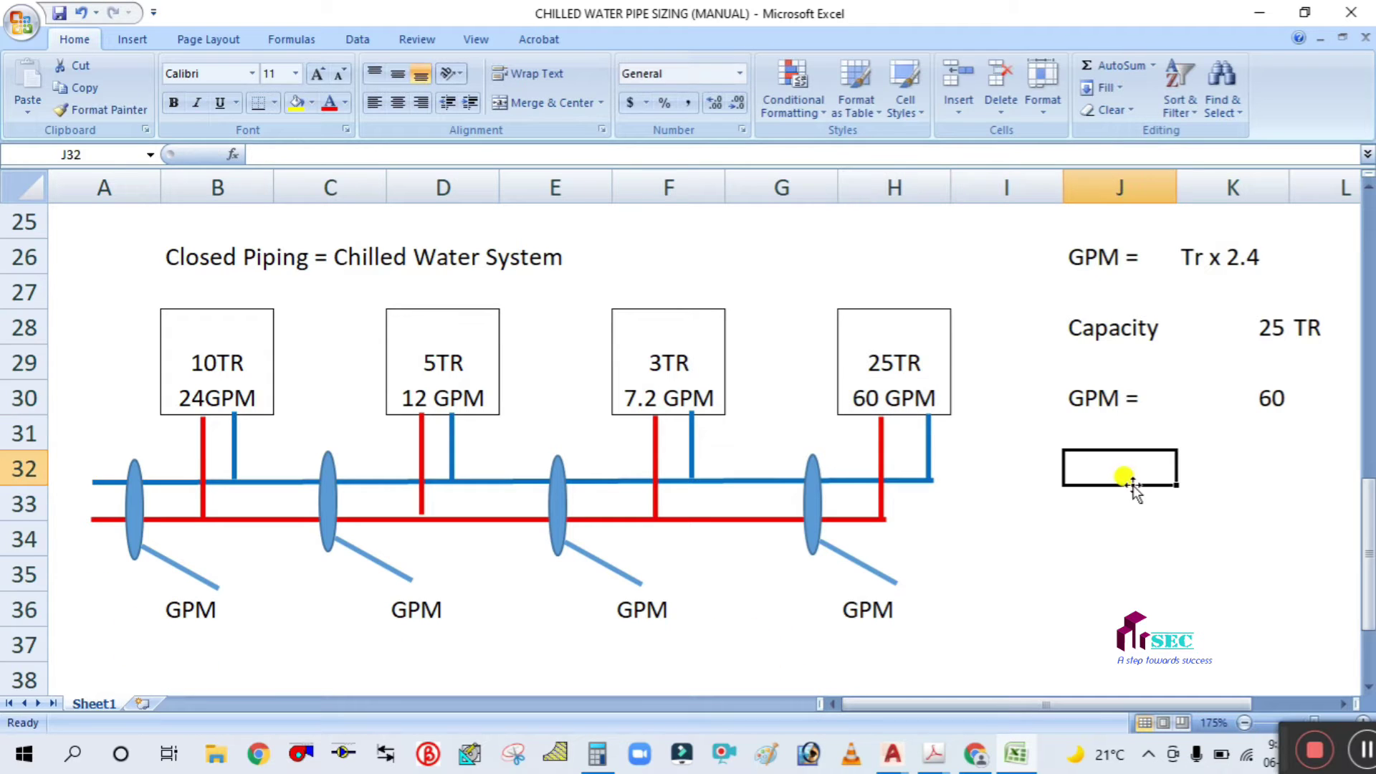
Step: Change the last branch label to 60 GPM
scroll(893, 610, down, 1)
click(975, 477)
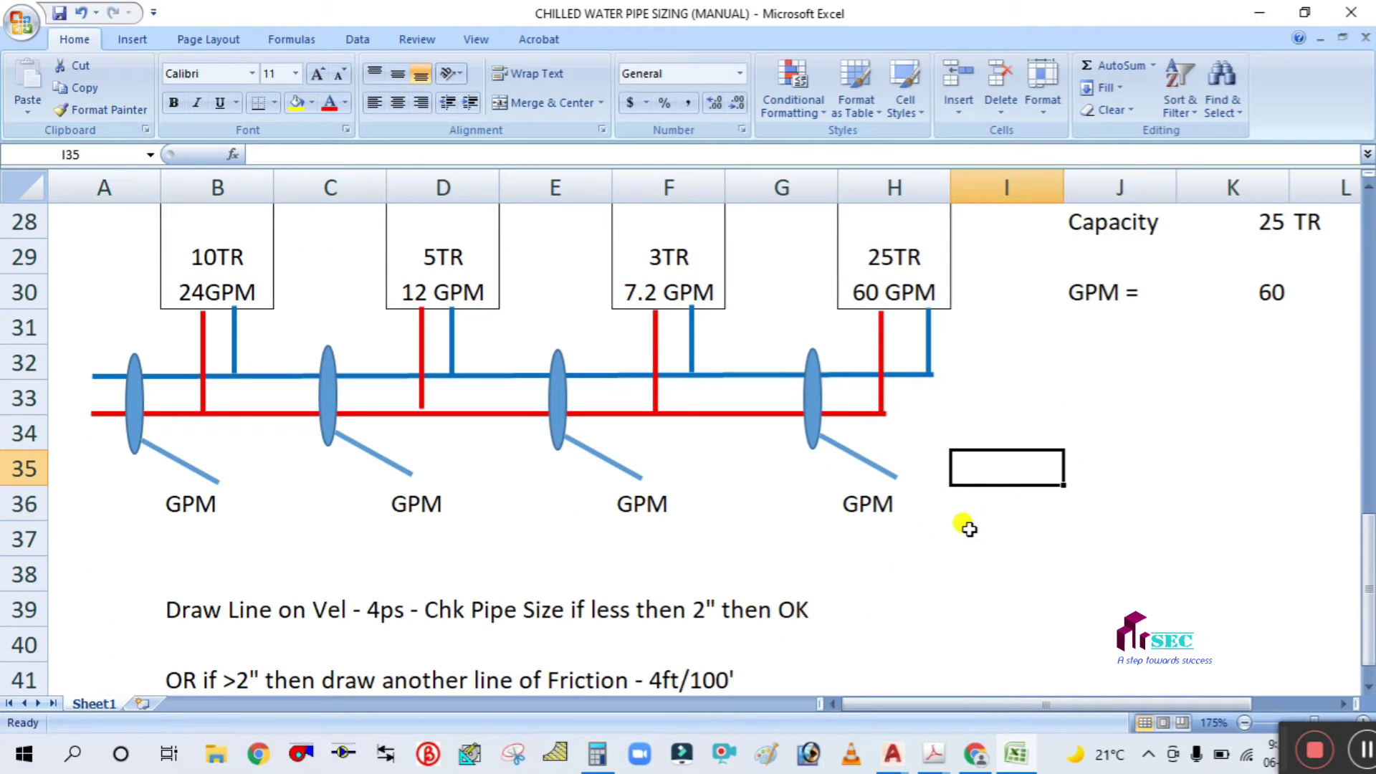
click(932, 507)
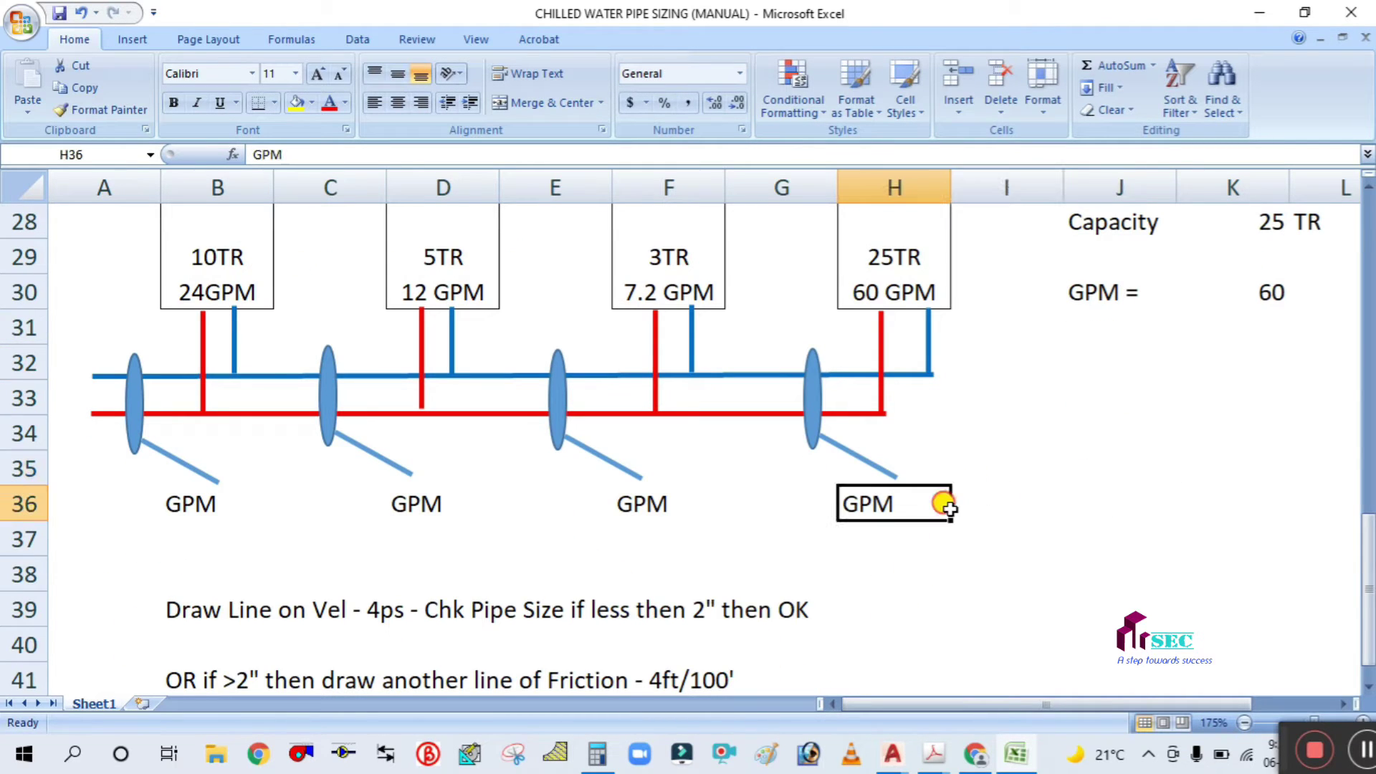
double_click(850, 507)
text(60)
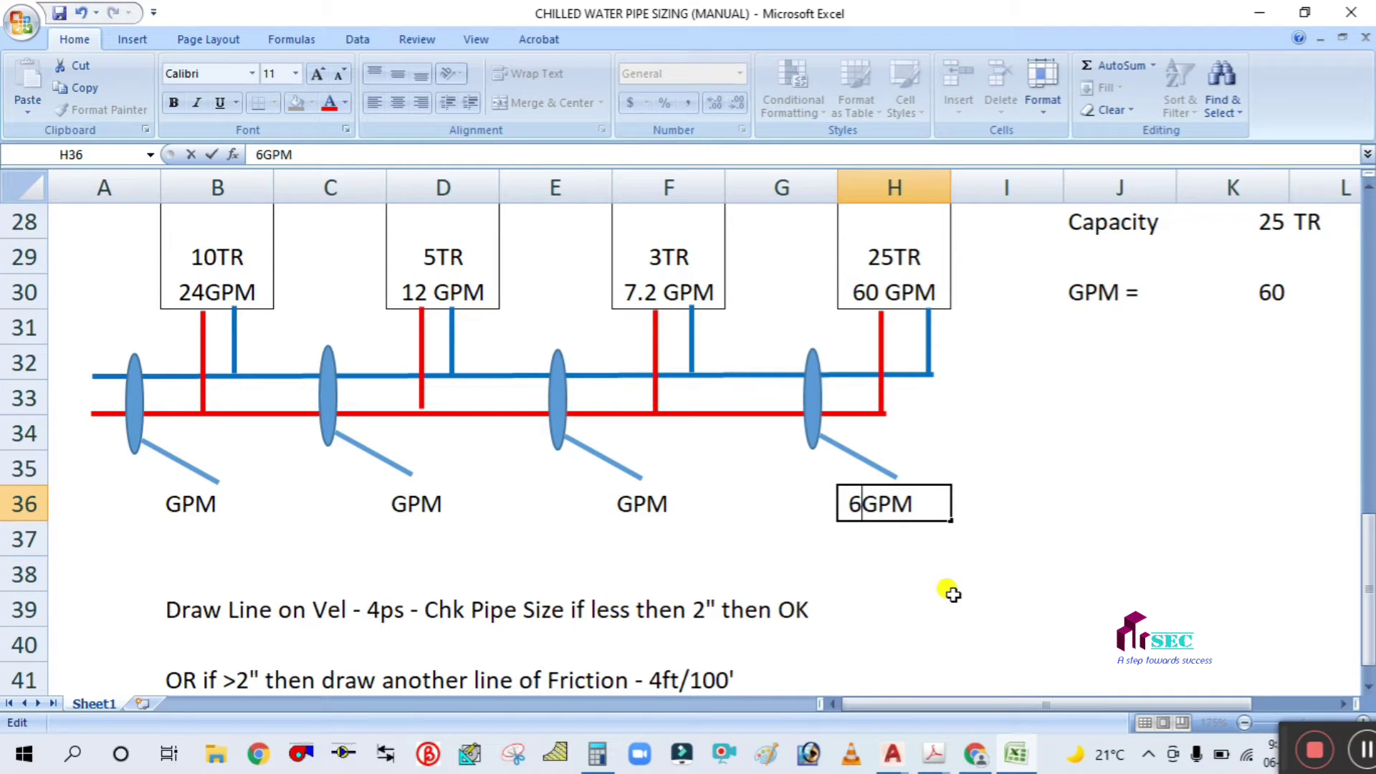
click(952, 590)
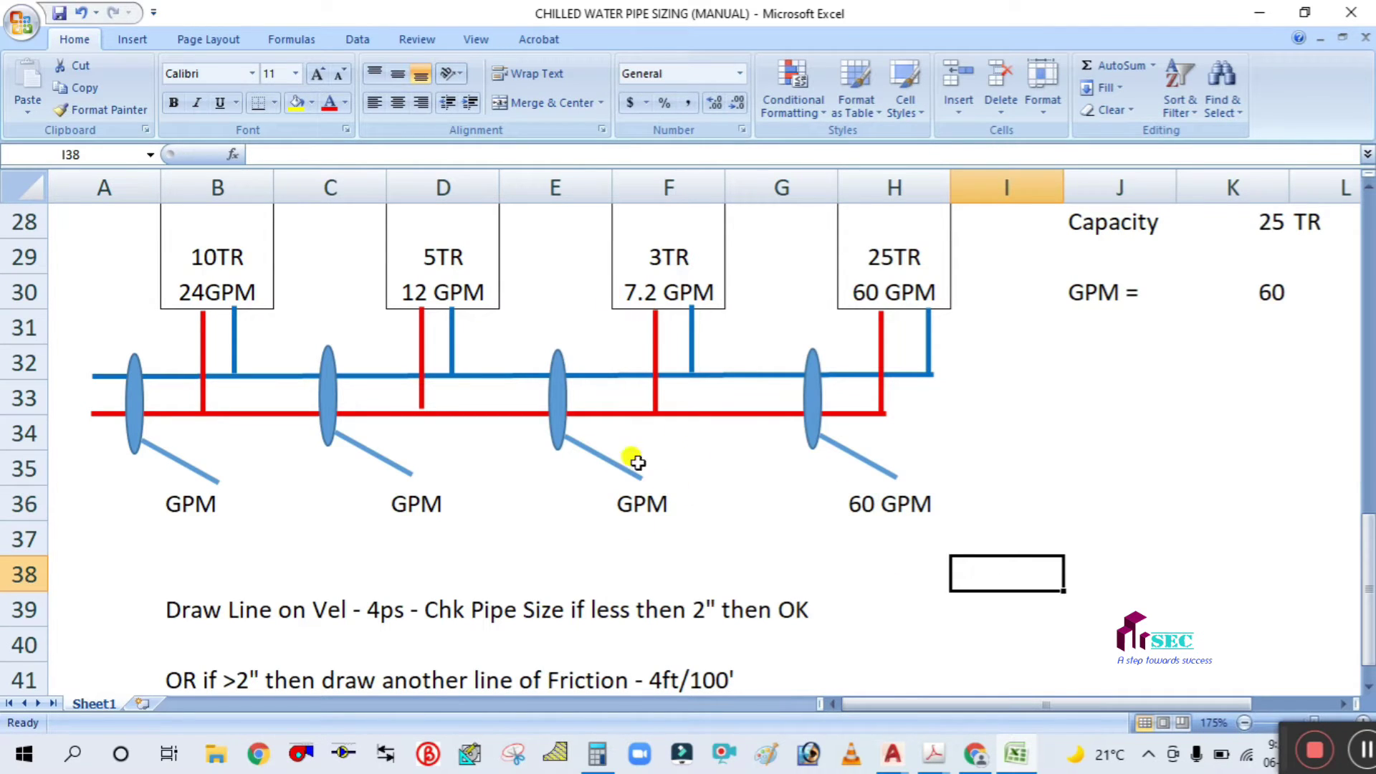
scroll(710, 474, up, 1)
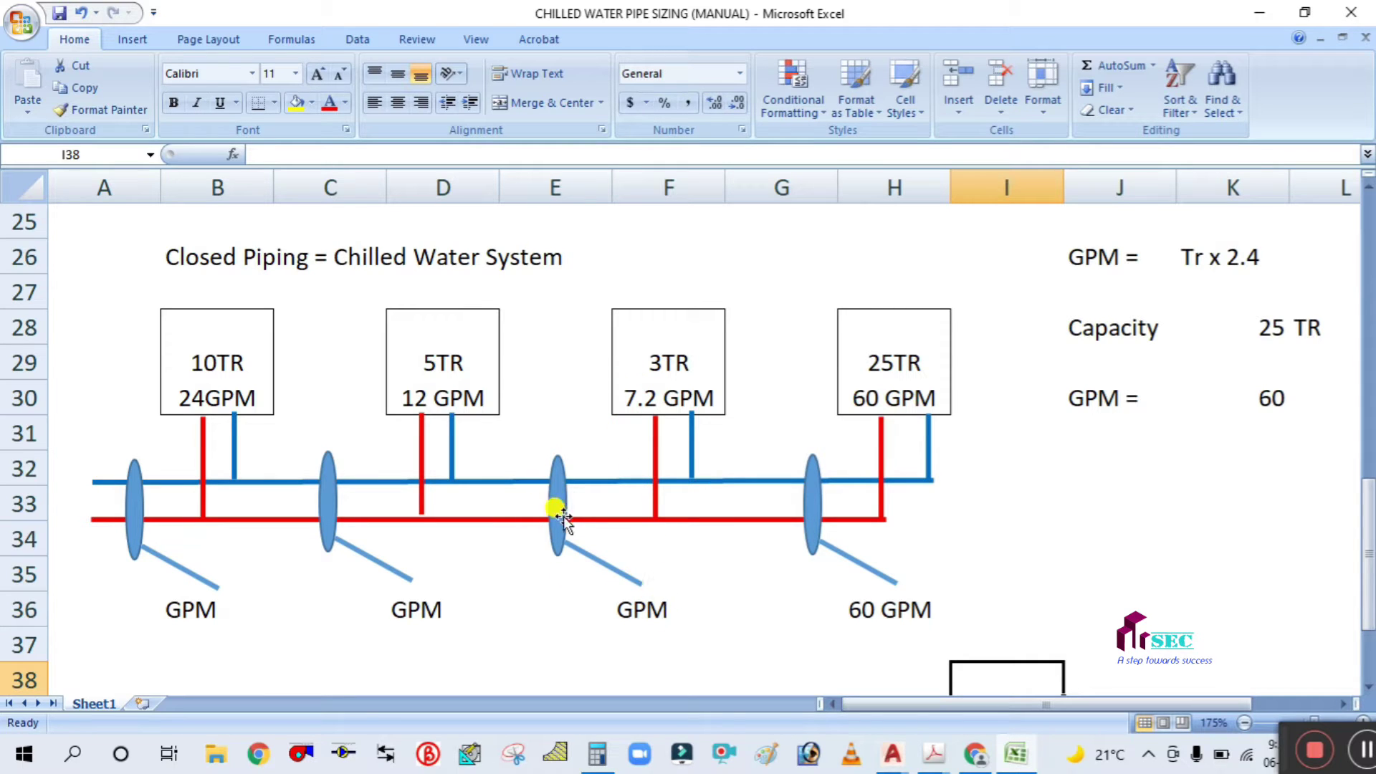
Step: Add 60 + 7.2 in the calculator to get 67.2, then minimize it
click(591, 756)
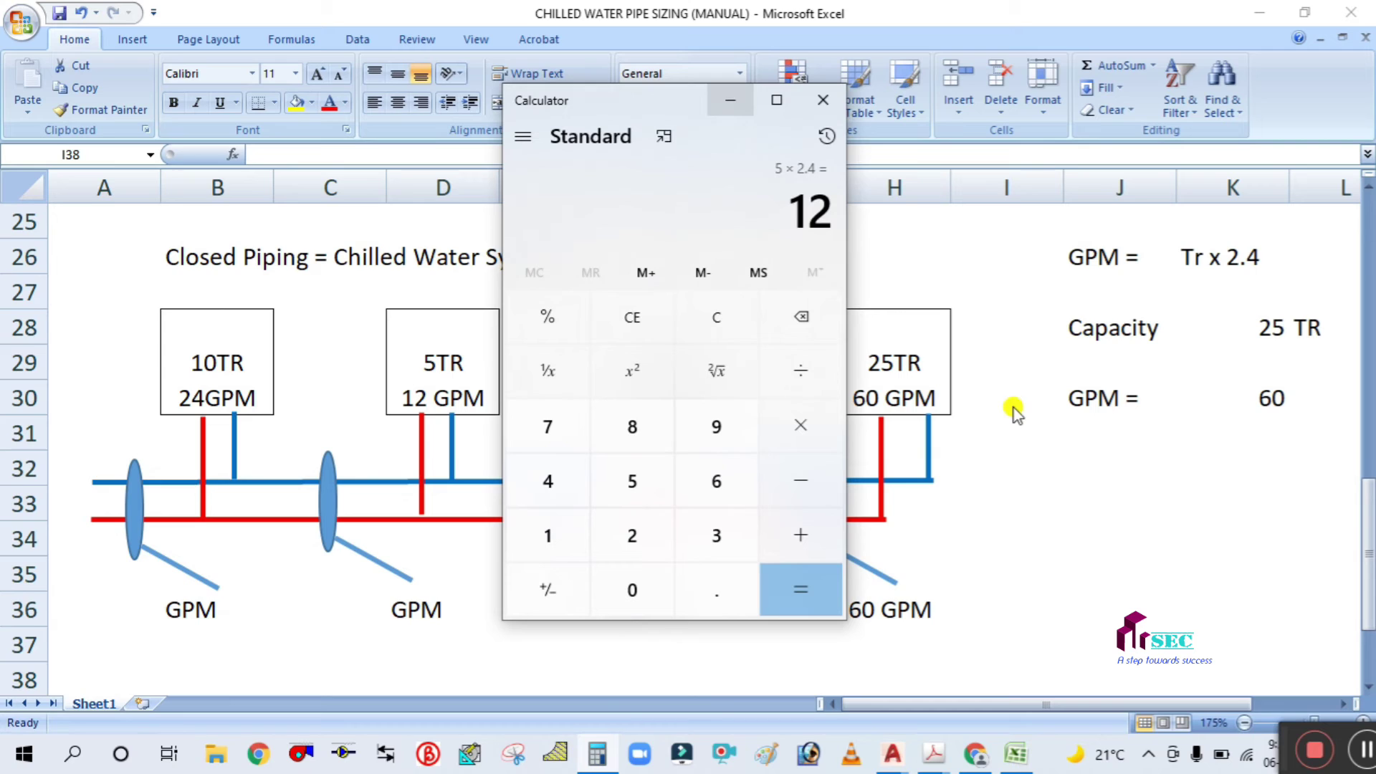
click(716, 317)
click(716, 481)
click(632, 592)
click(801, 531)
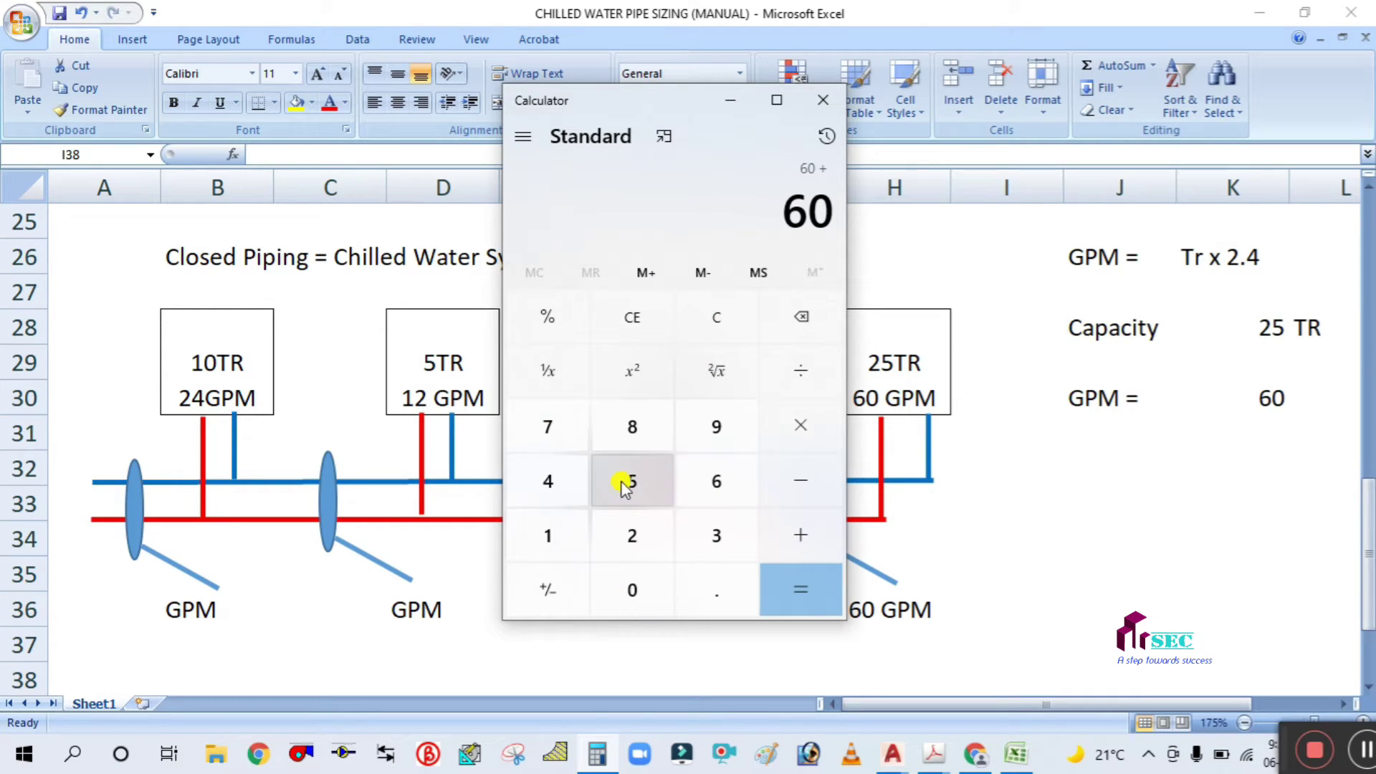
click(582, 441)
click(704, 592)
click(648, 531)
click(796, 592)
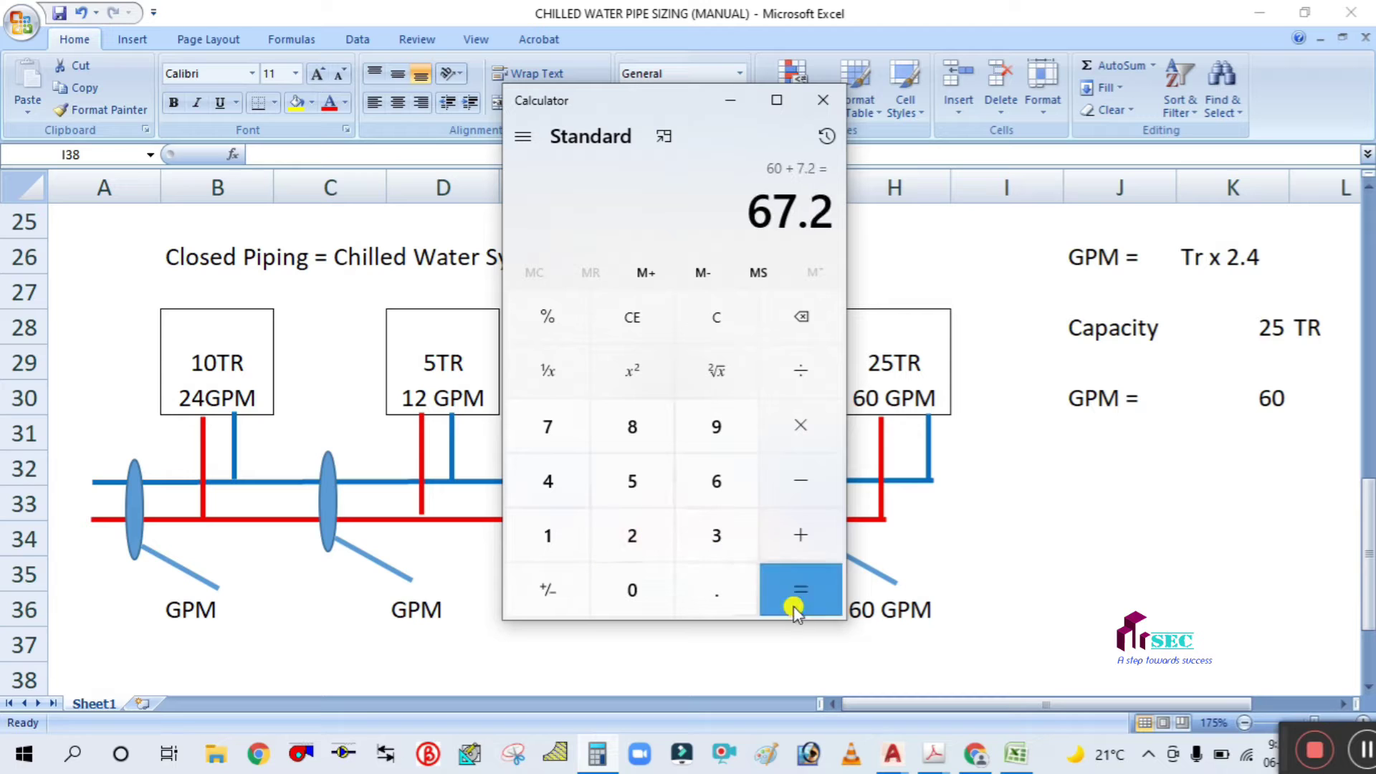
click(730, 99)
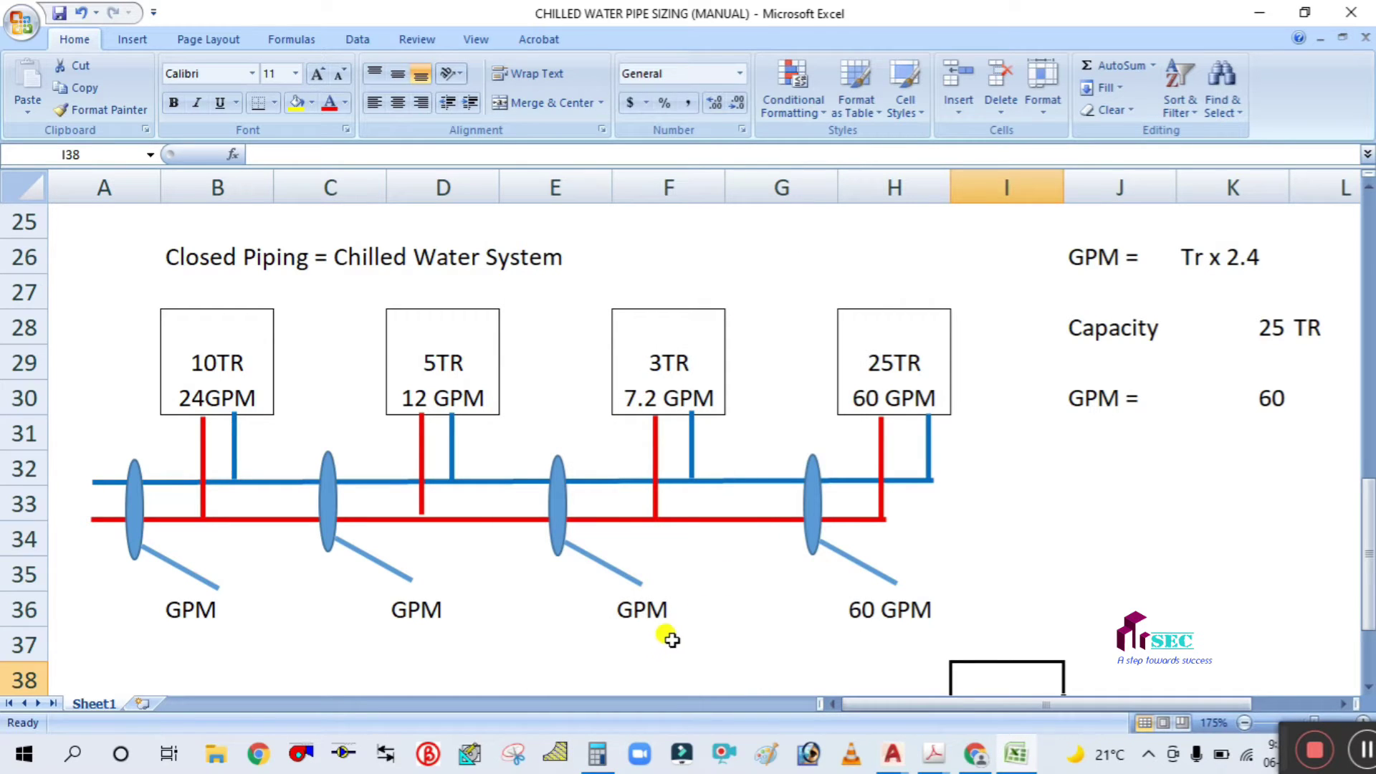
Step: Label the third branch 67.2 GPM
click(590, 614)
click(687, 631)
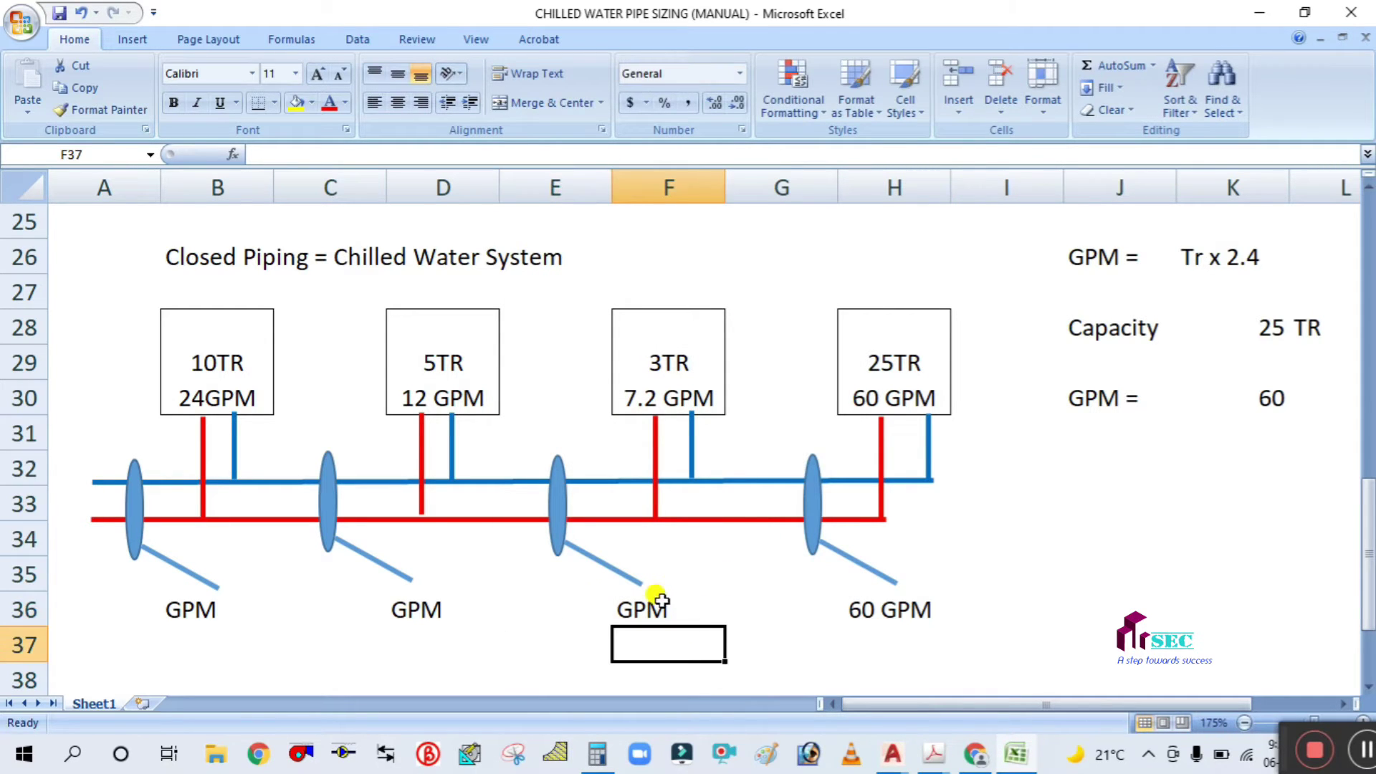
double_click(617, 606)
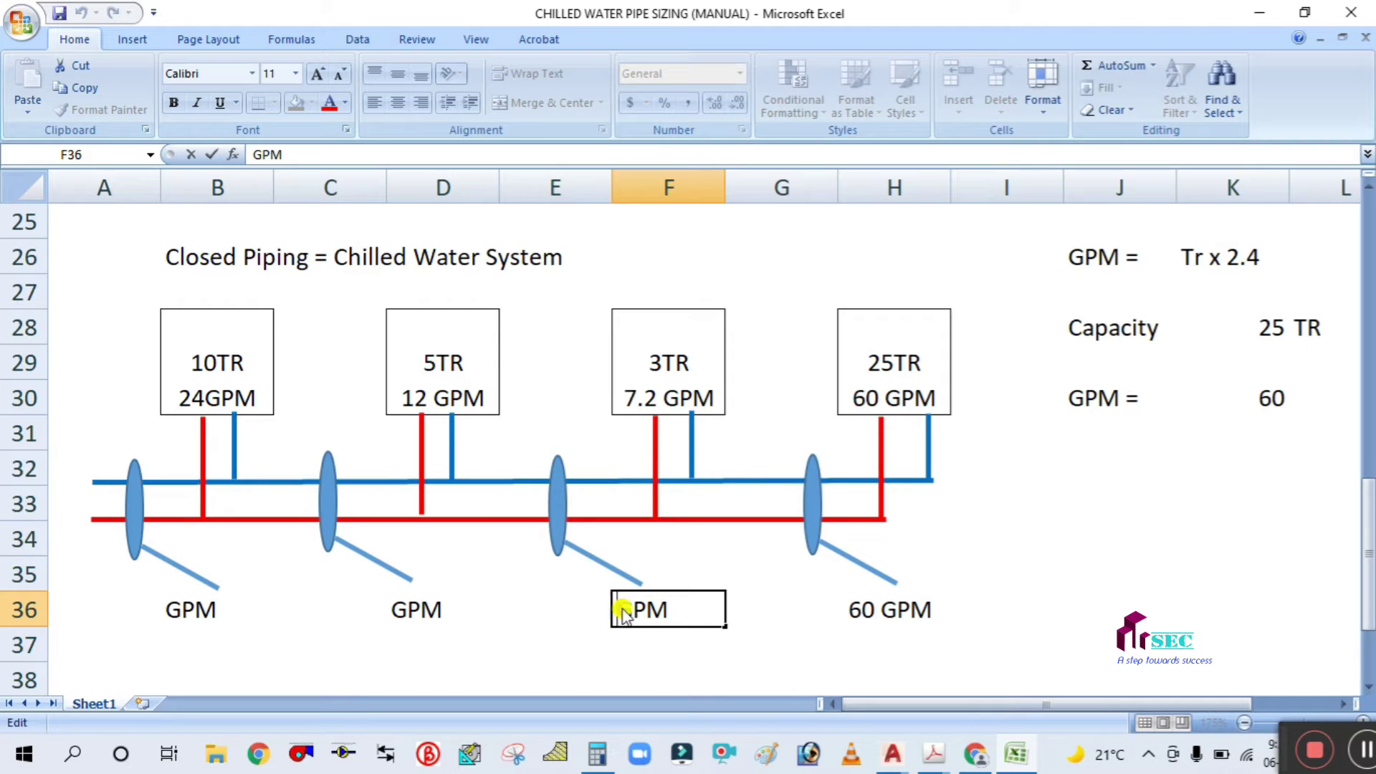
text(67.2)
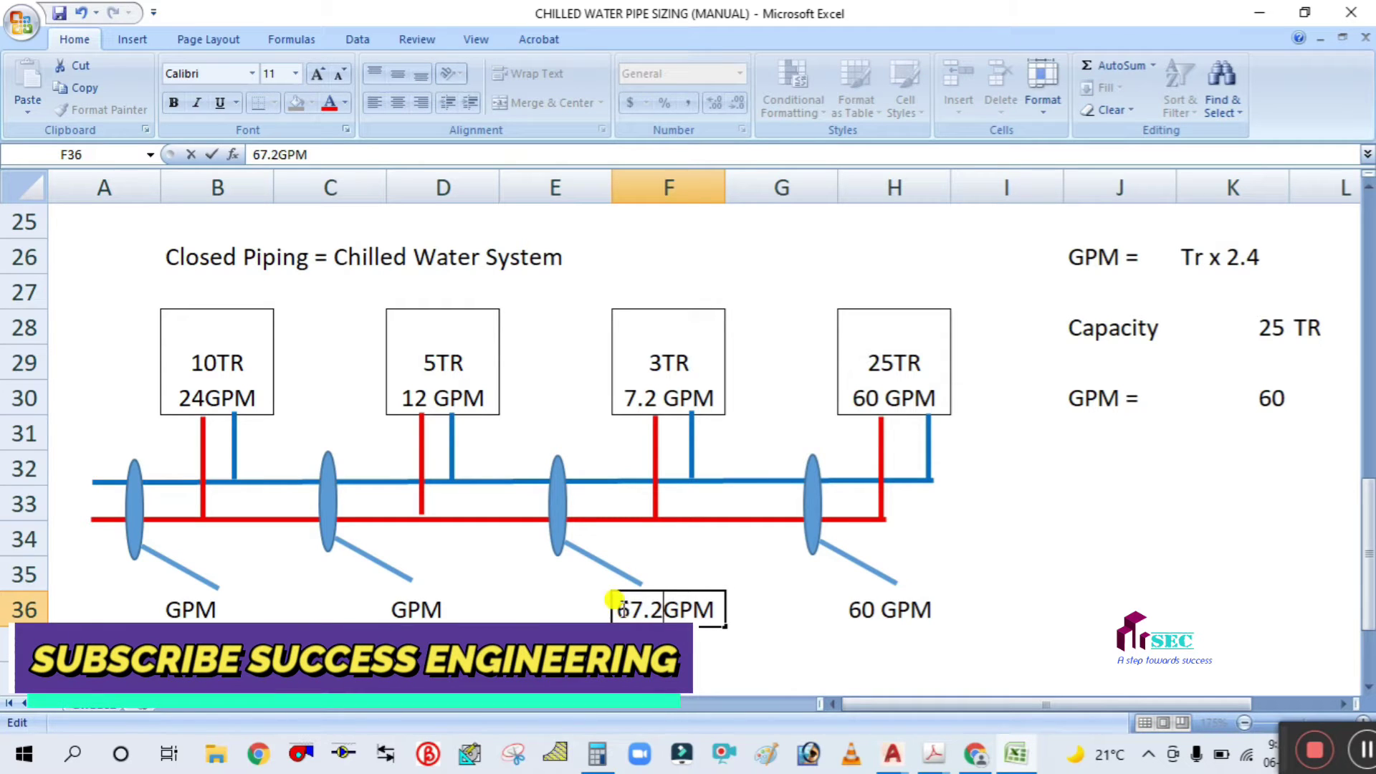
click(727, 632)
click(395, 608)
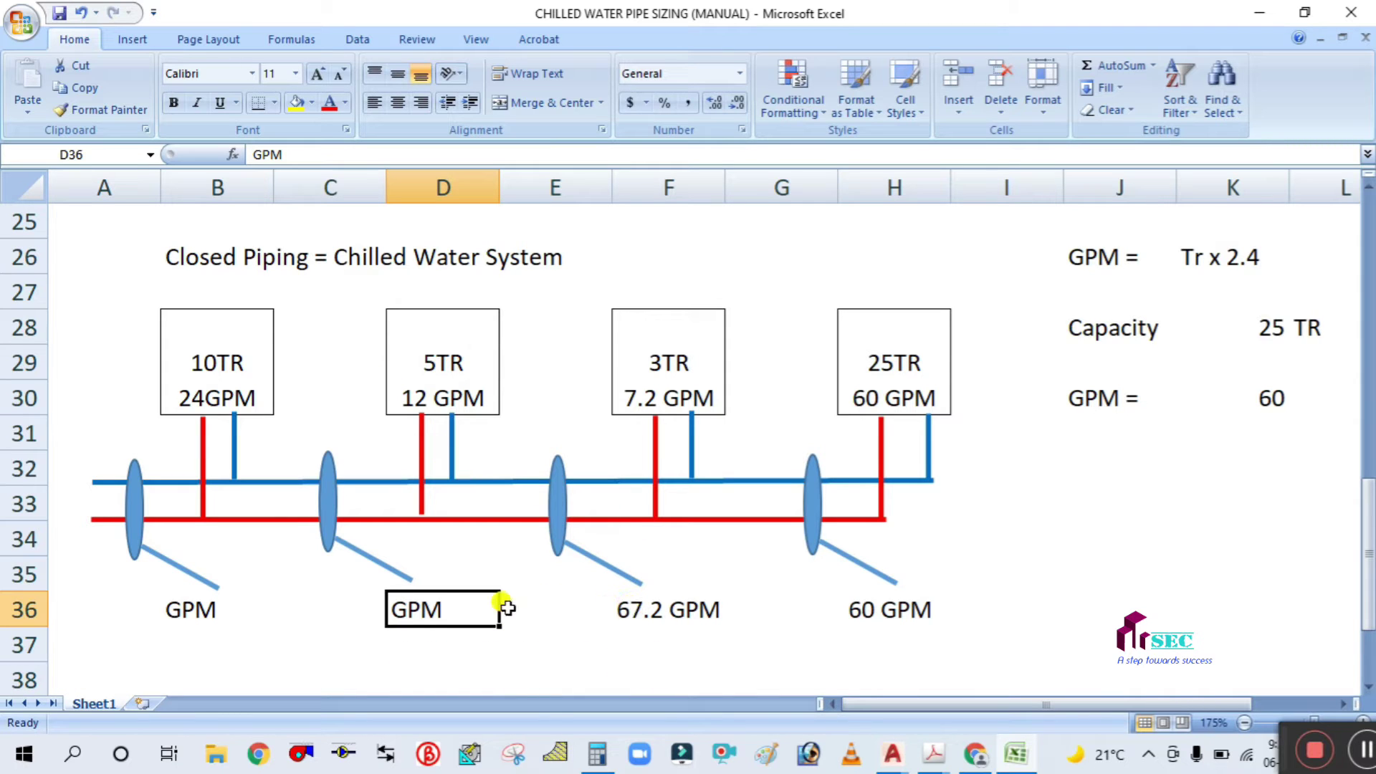
Step: Add the 5TR unit's 12 GPM to 67.2 in Calculator, giving 79.2
click(598, 753)
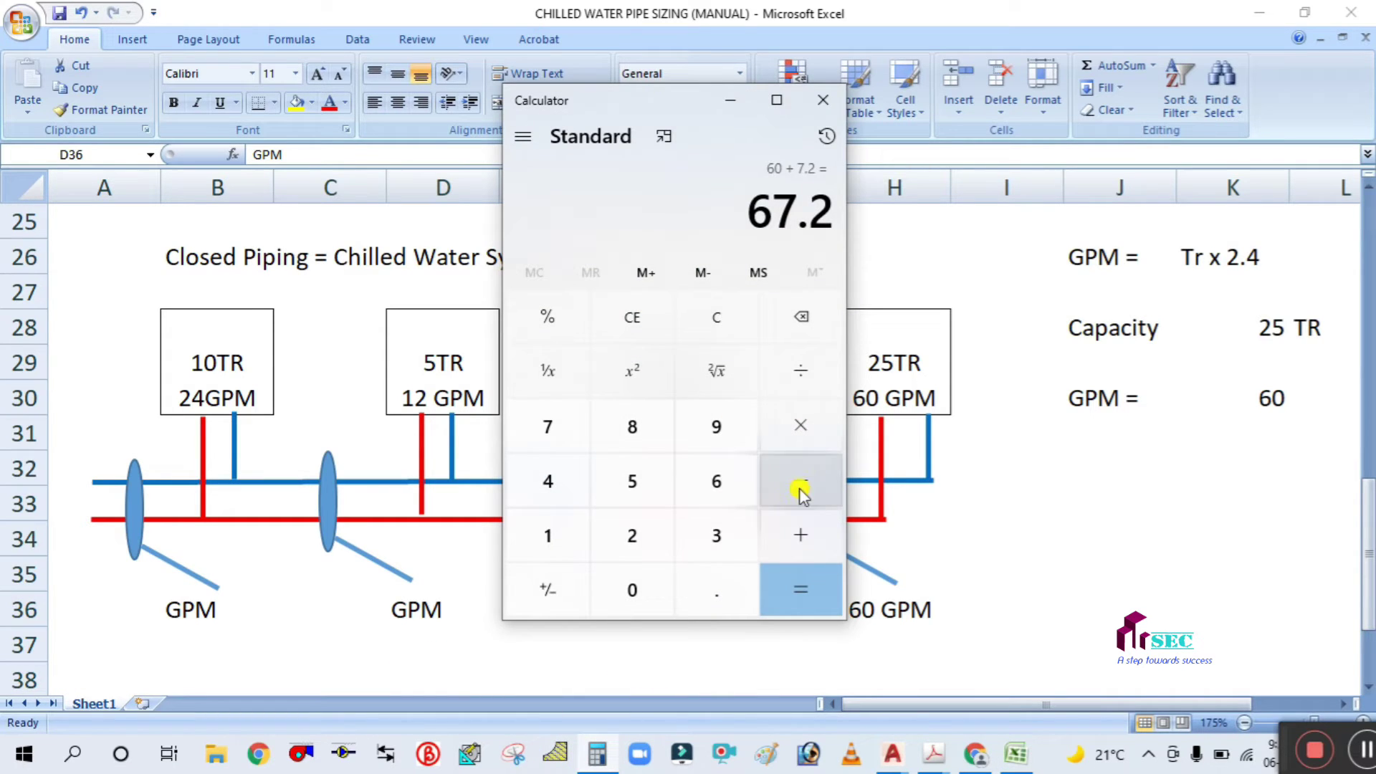
click(796, 537)
click(548, 538)
click(623, 539)
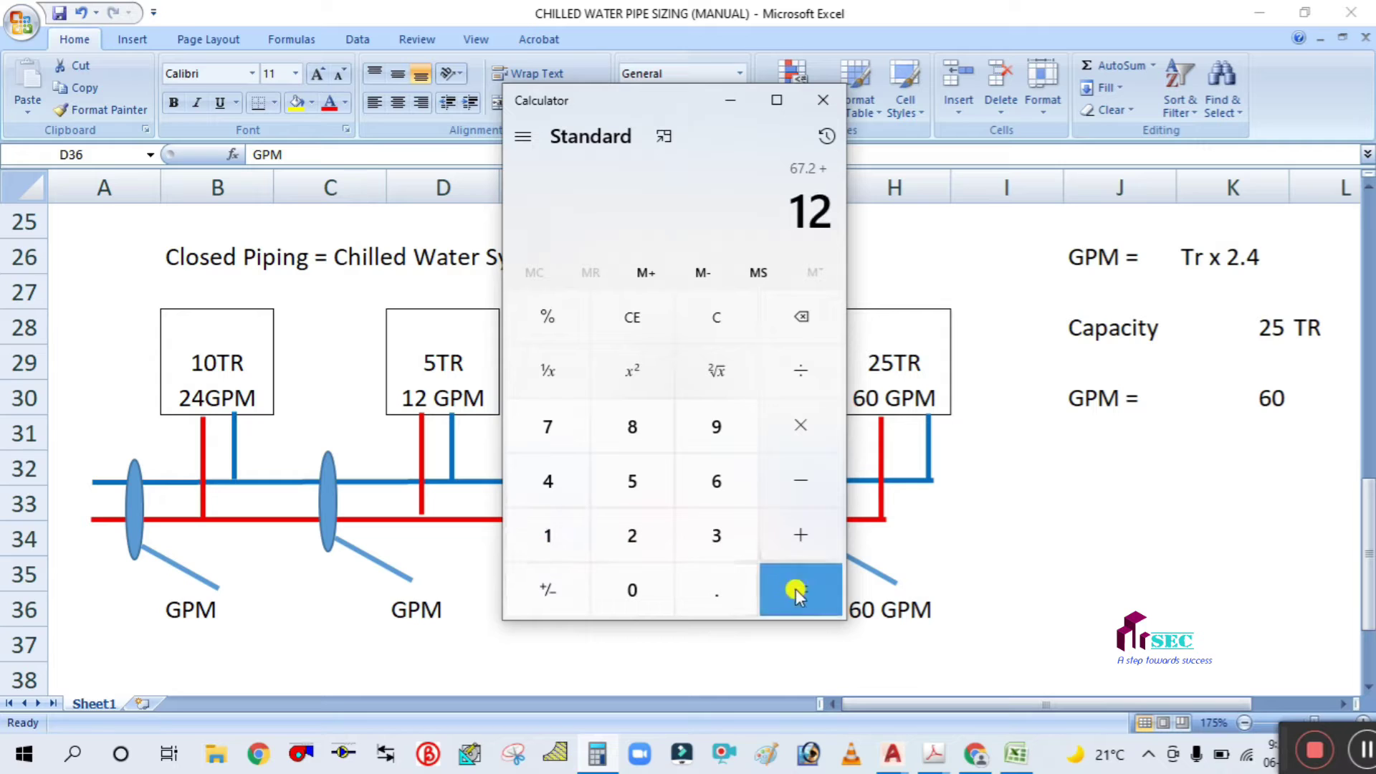
click(796, 588)
click(730, 101)
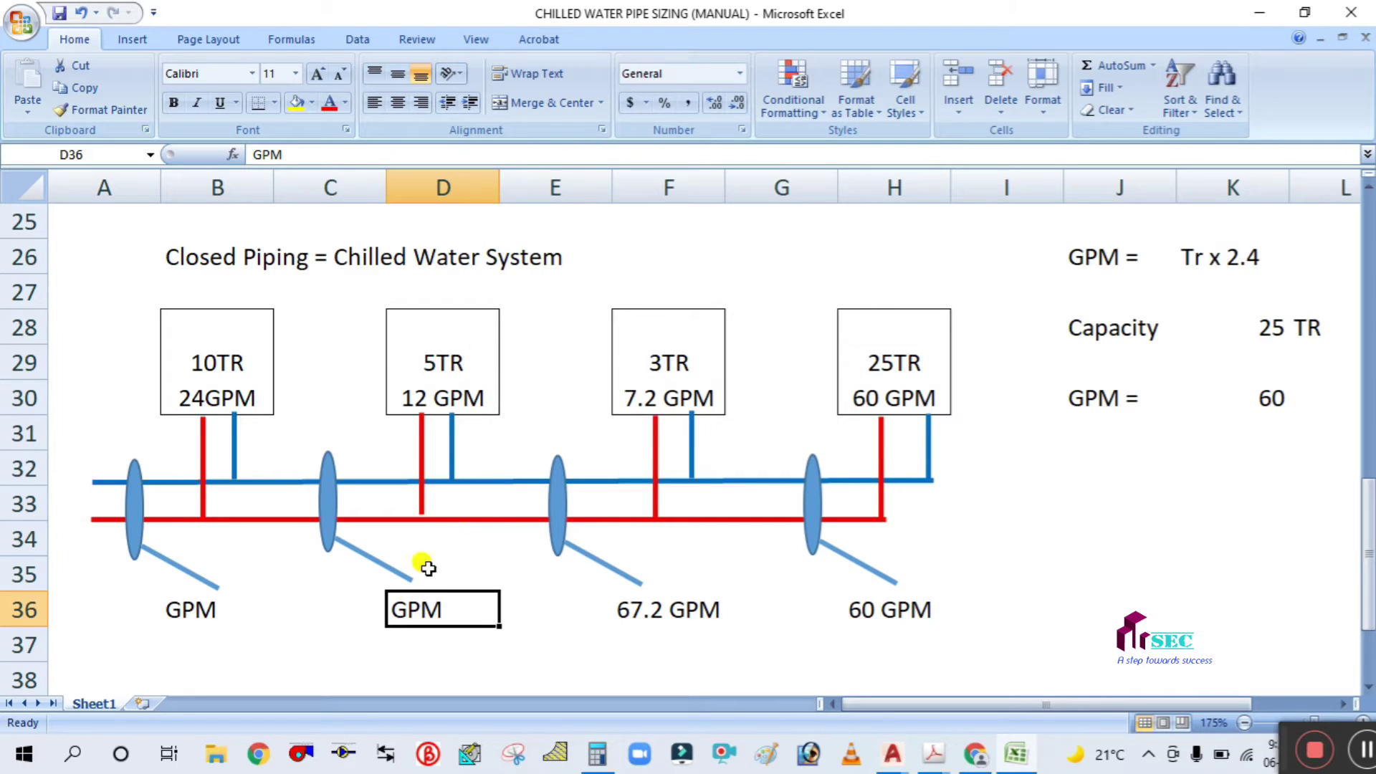
Step: Change the second branch label in D36 to read 79.2 GPM
double_click(393, 615)
text(79.2)
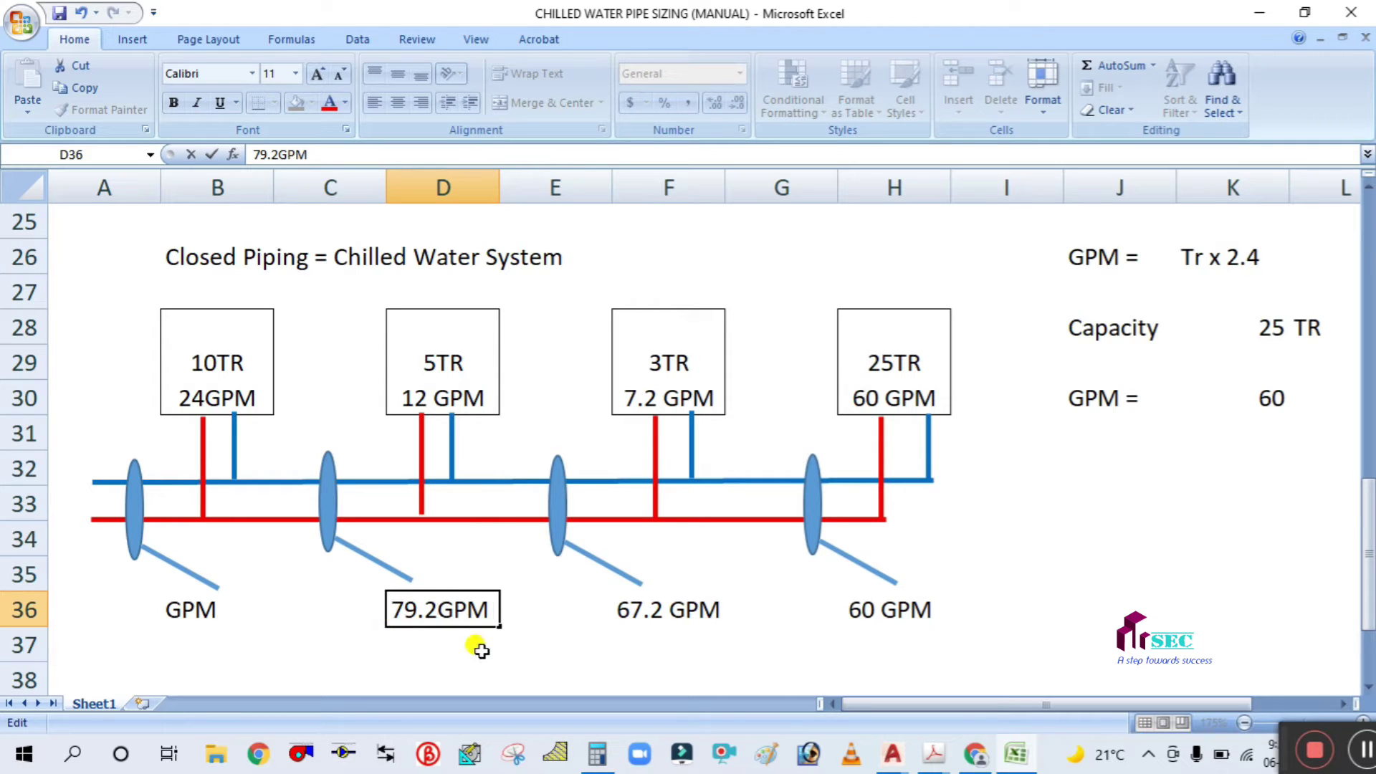
key(Return)
click(428, 608)
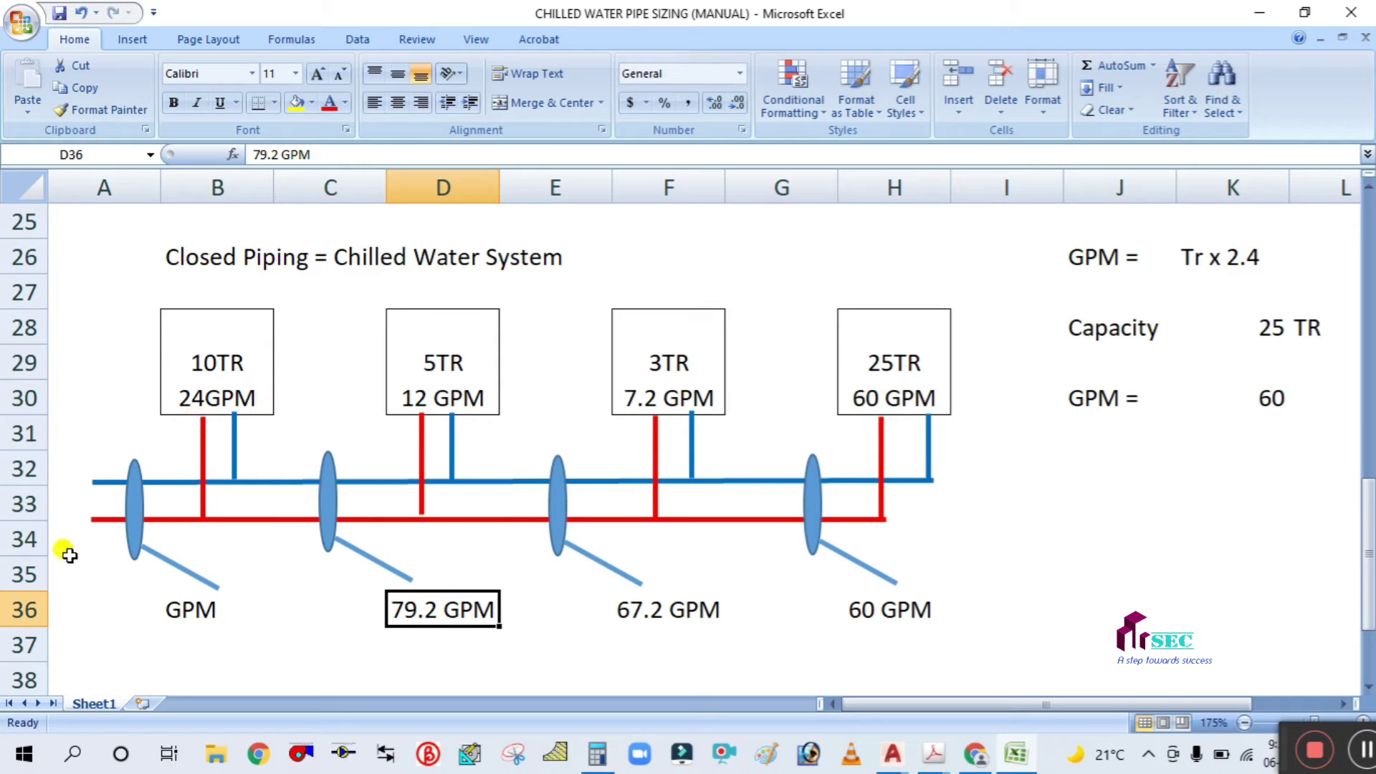
Step: Add the 10TR unit's 24 GPM to 79.2 in Calculator, giving 103.2
click(599, 758)
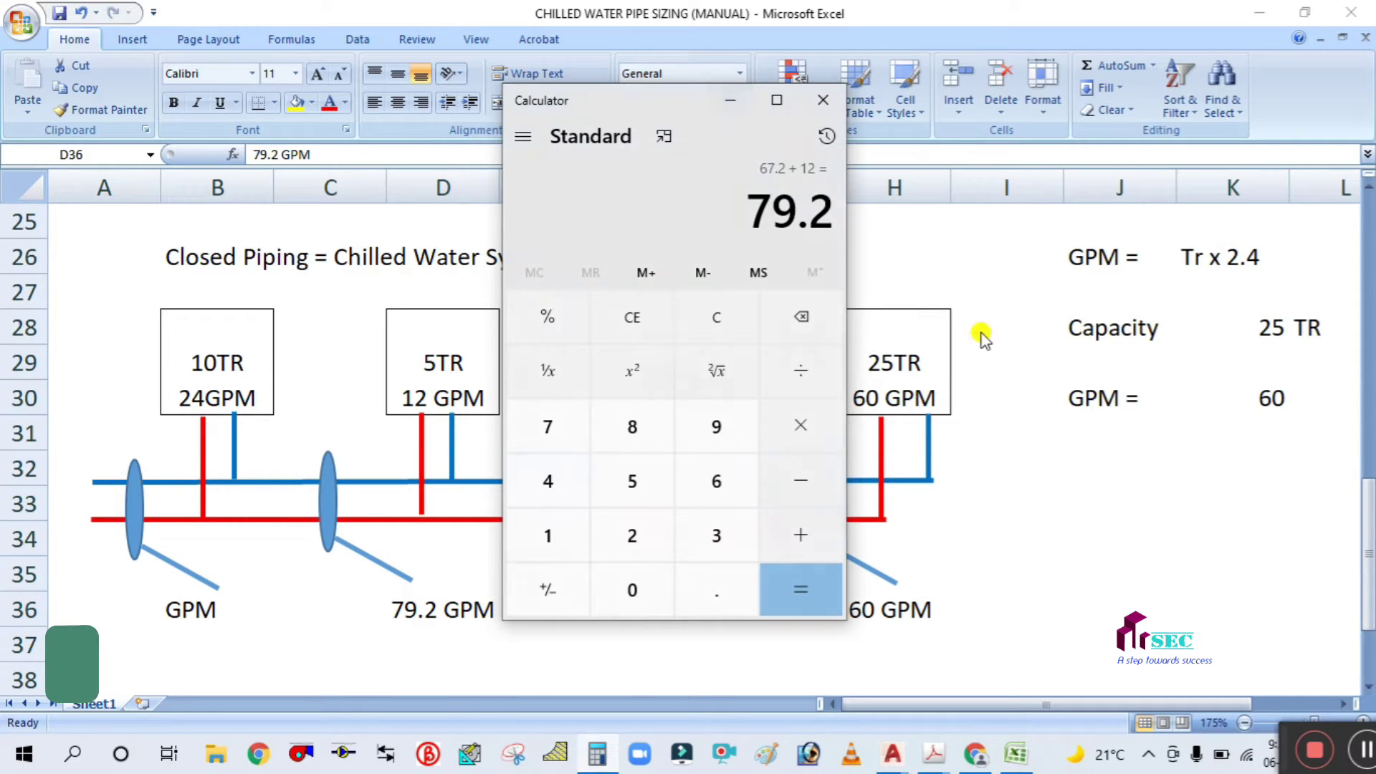
click(797, 536)
click(632, 535)
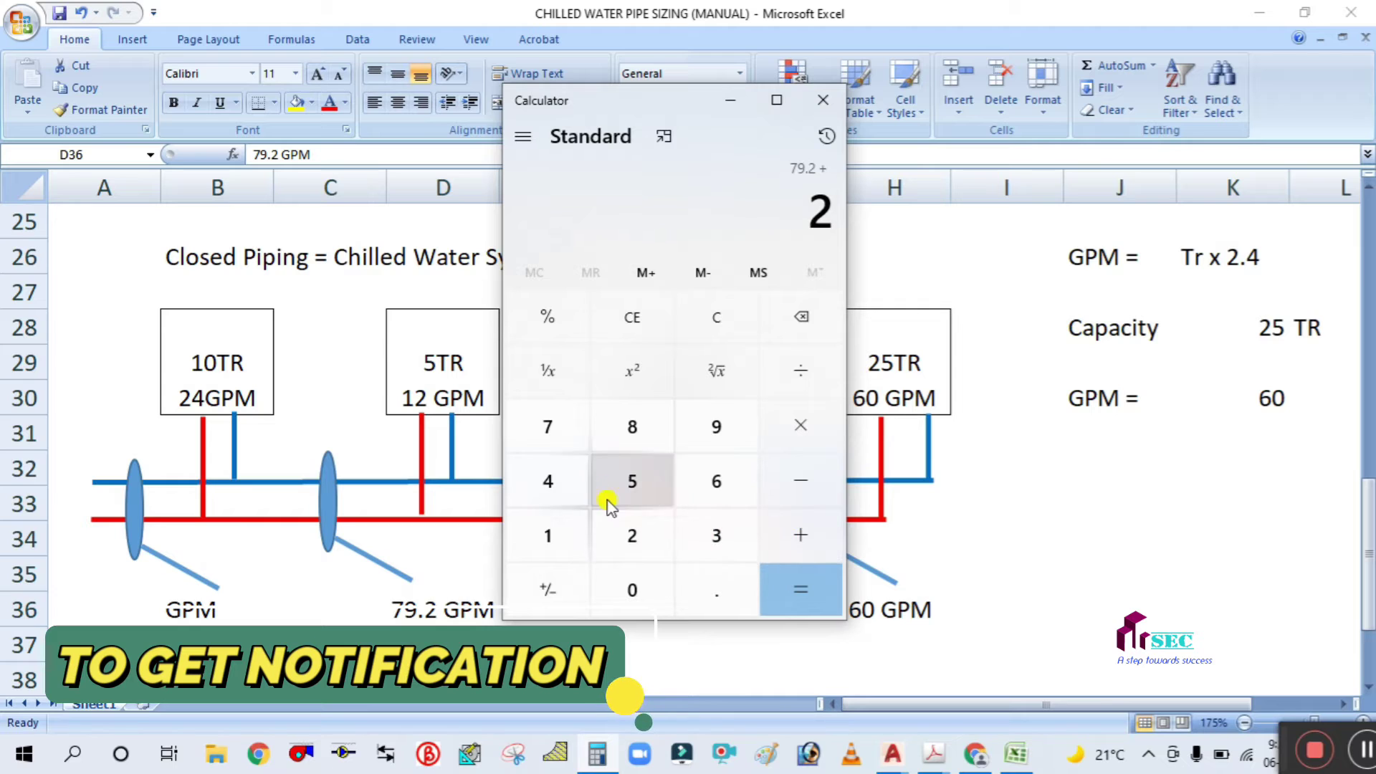
click(548, 481)
click(775, 574)
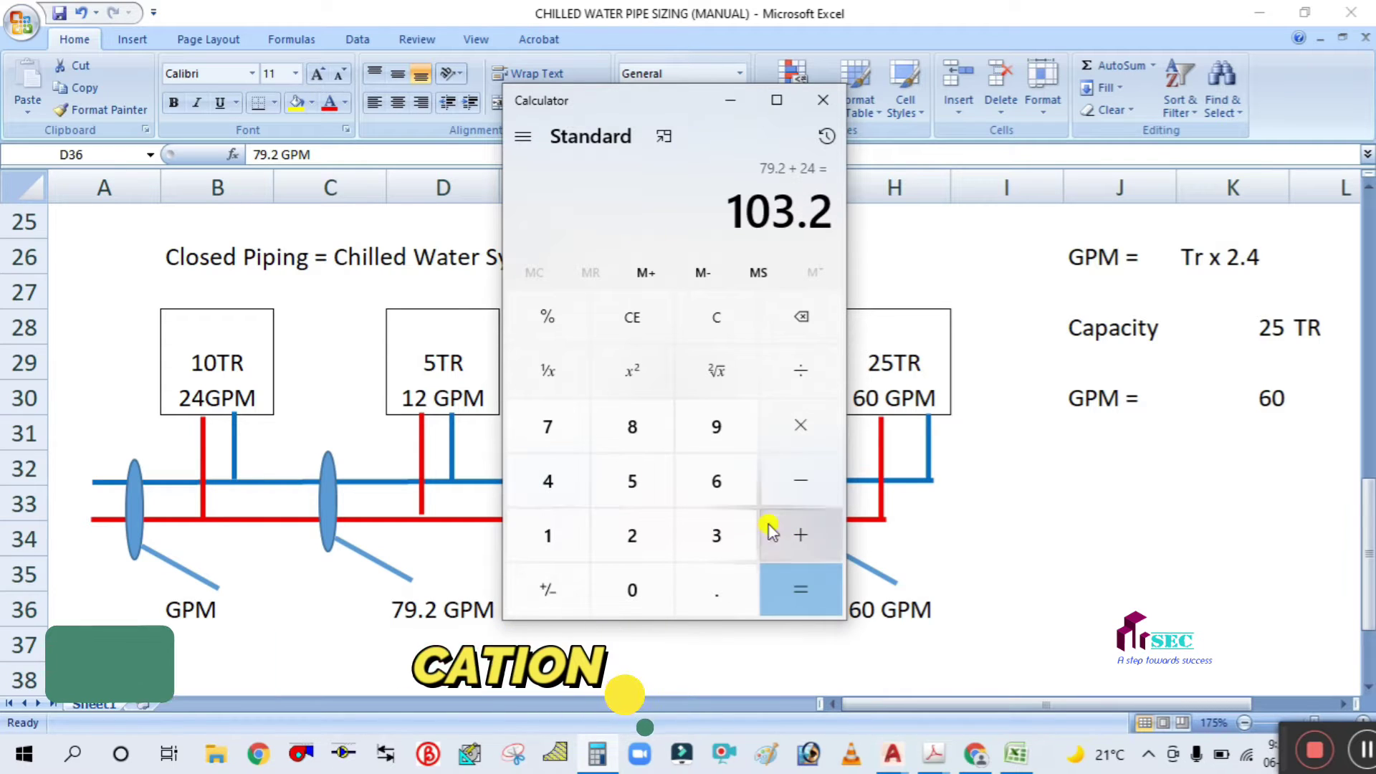
click(733, 105)
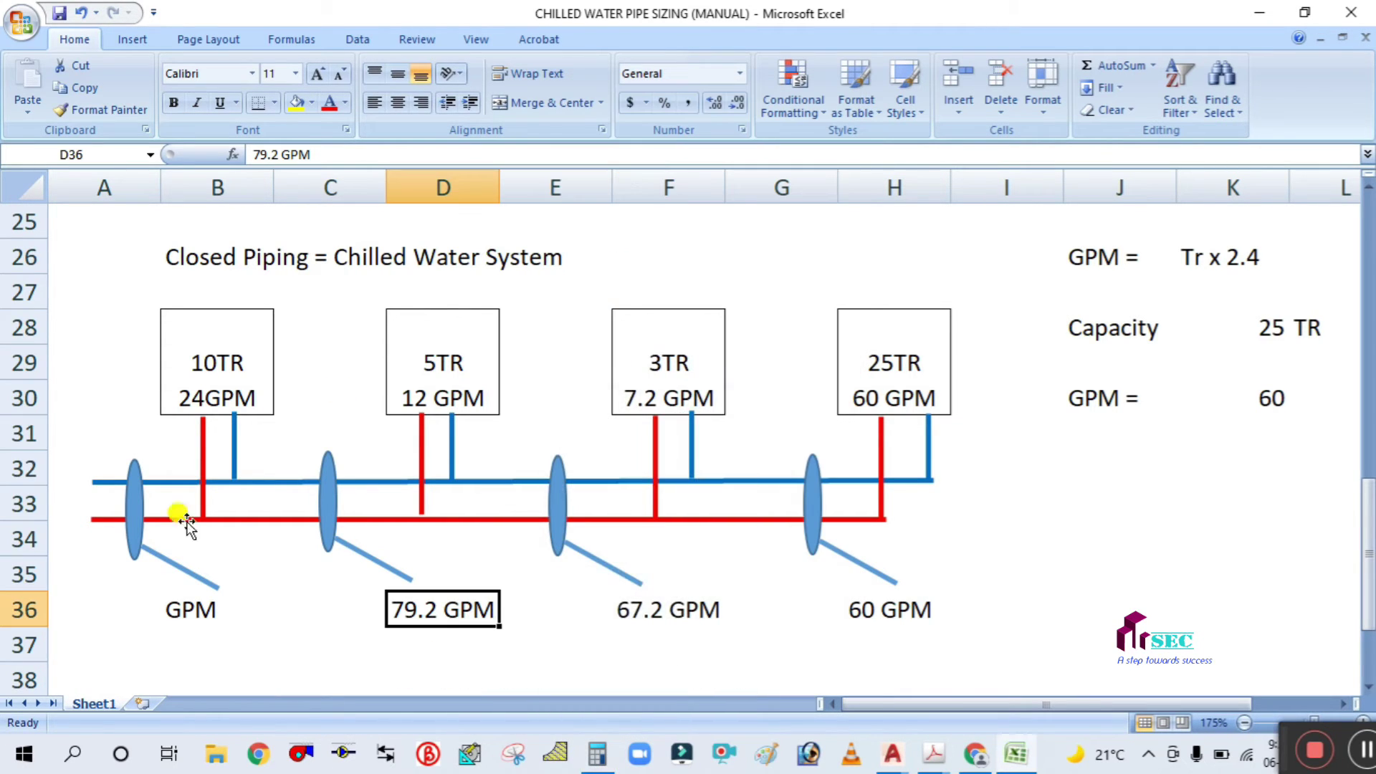
Step: Enter 103.2 before GPM in the first branch label in B36
click(144, 606)
click(228, 629)
click(174, 605)
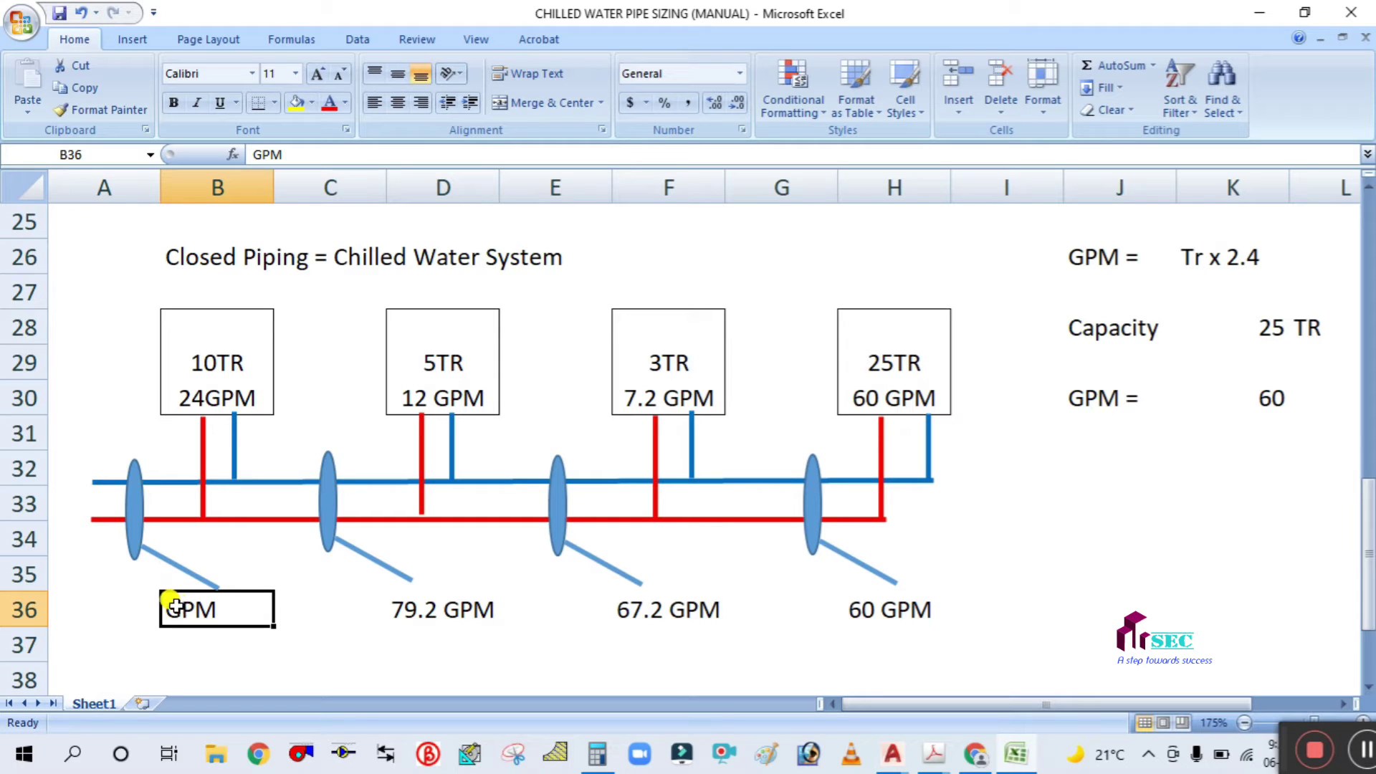
double_click(165, 612)
text(10)
text(3.)
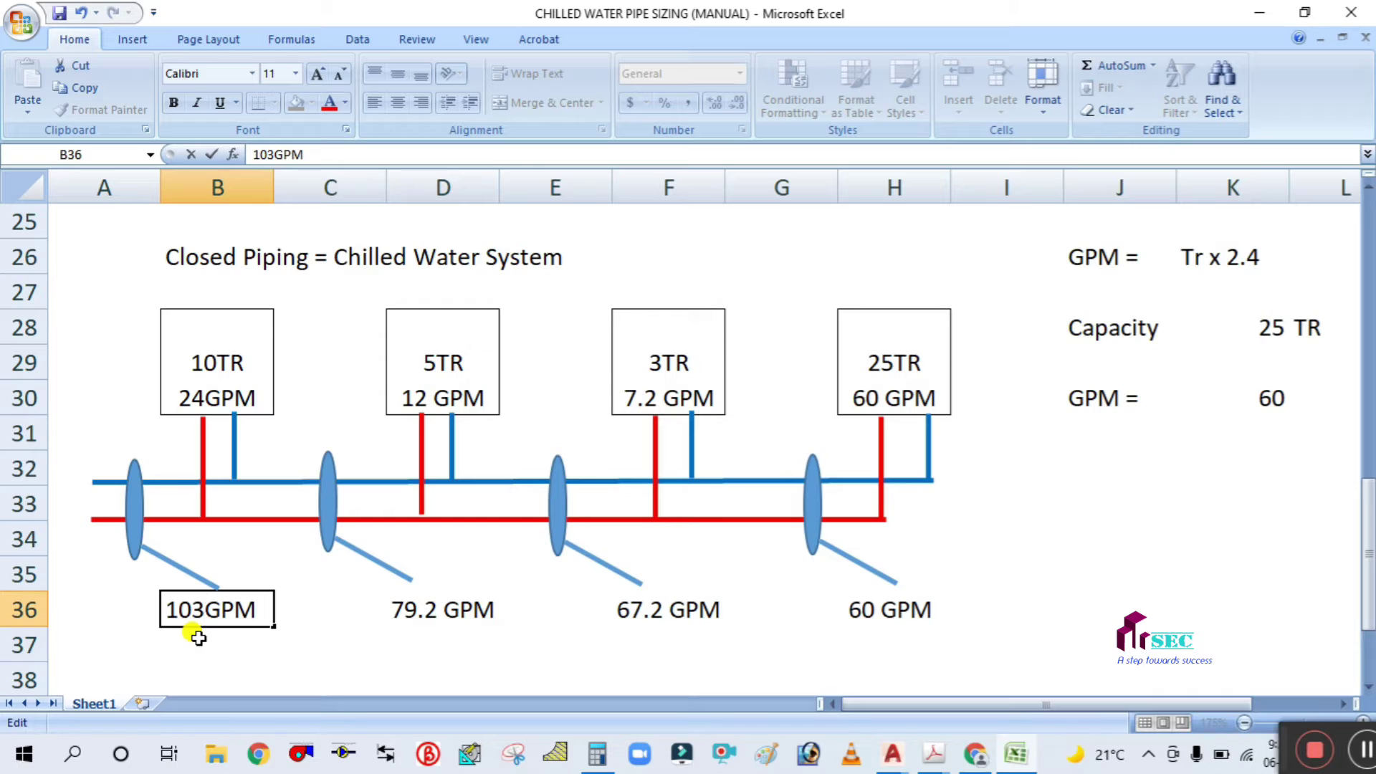